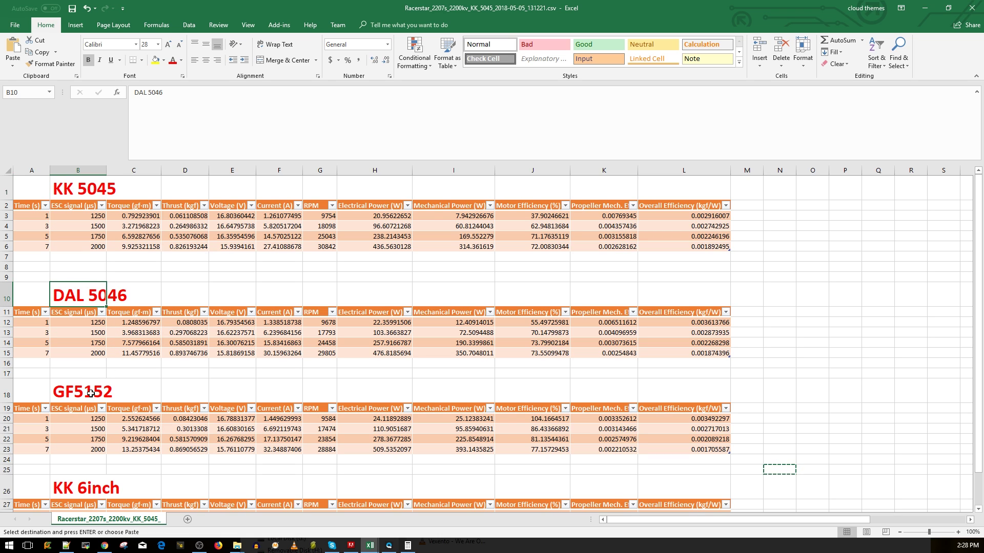
# Step: Look over the result tables for the DAL 5046, GF5152 and KK 6inch propellers and return to the KK 5045 table
pyautogui.scroll(-2, 108, 389)
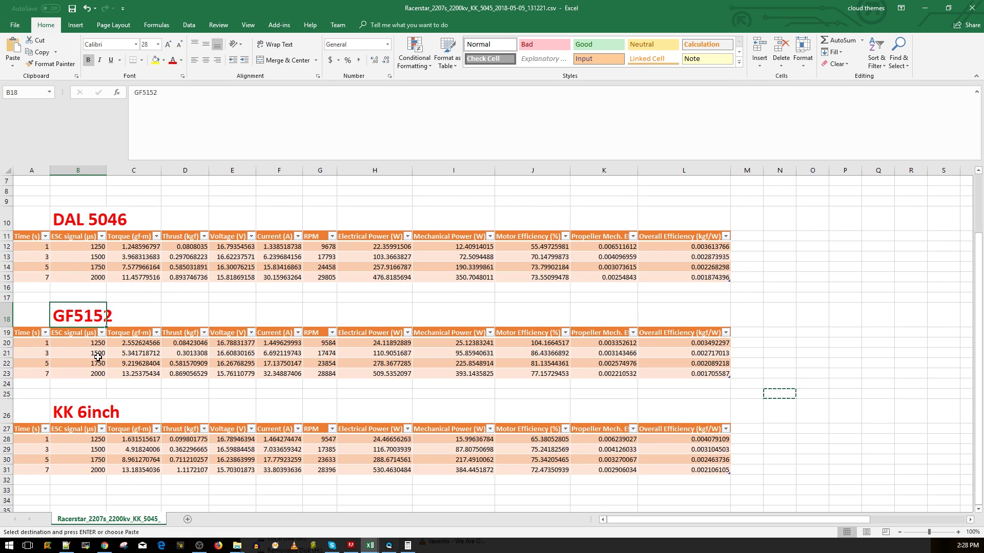
pyautogui.scroll(-1, 98, 357)
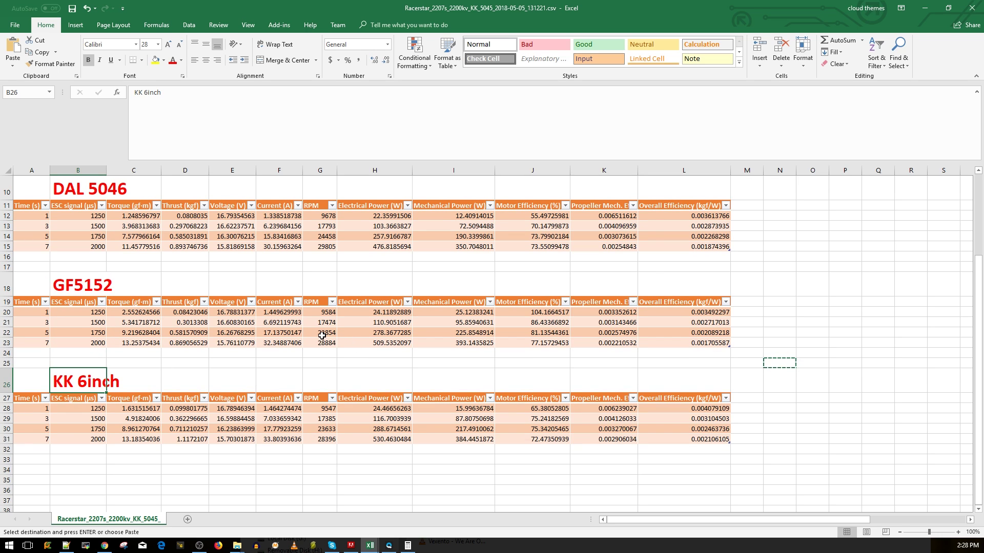
pyautogui.scroll(3, 322, 335)
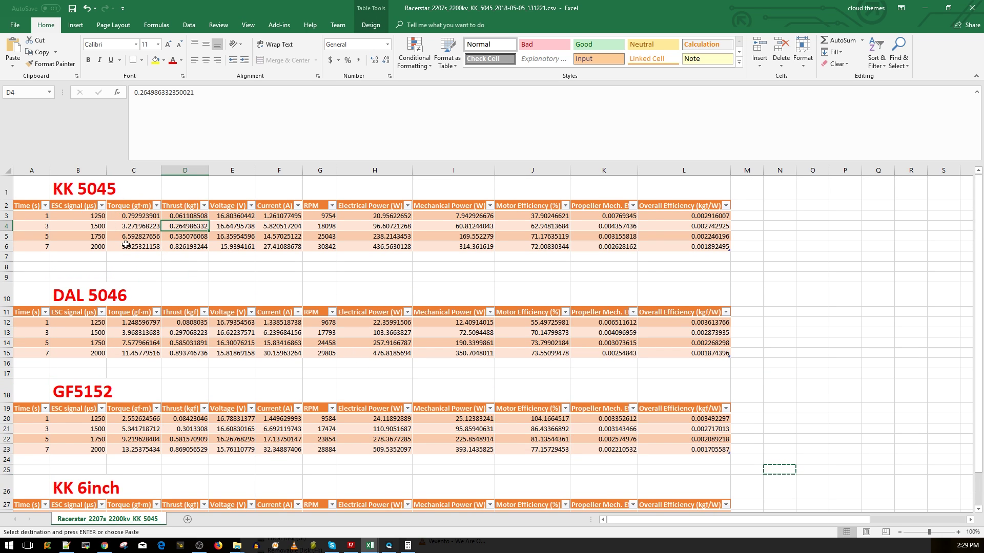
# Step: Examine the torque, thrust, voltage and current in the KK 5045 table at the 2000 µs ESC signal
pyautogui.press('Down')
pyautogui.press('Down')
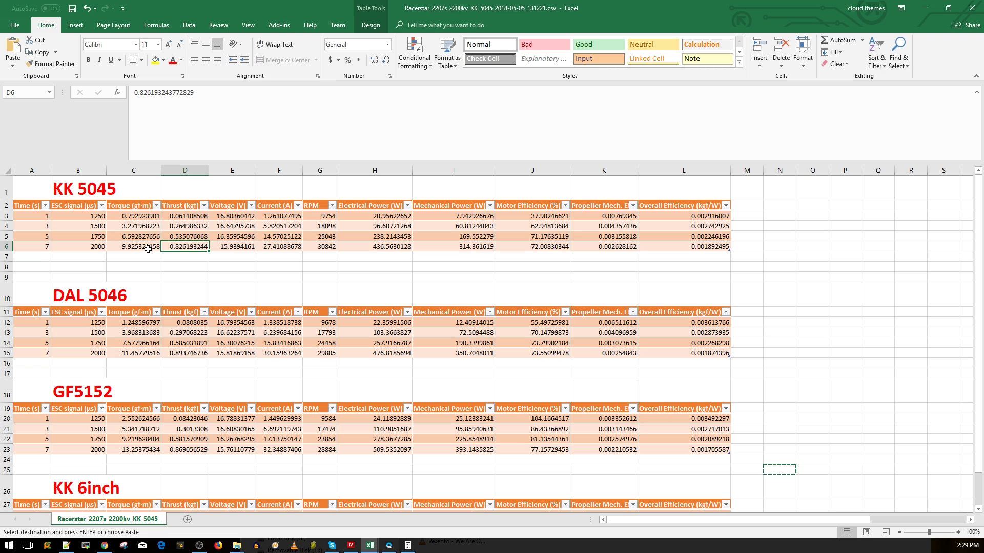
pyautogui.click(148, 247)
pyautogui.click(197, 247)
pyautogui.click(146, 248)
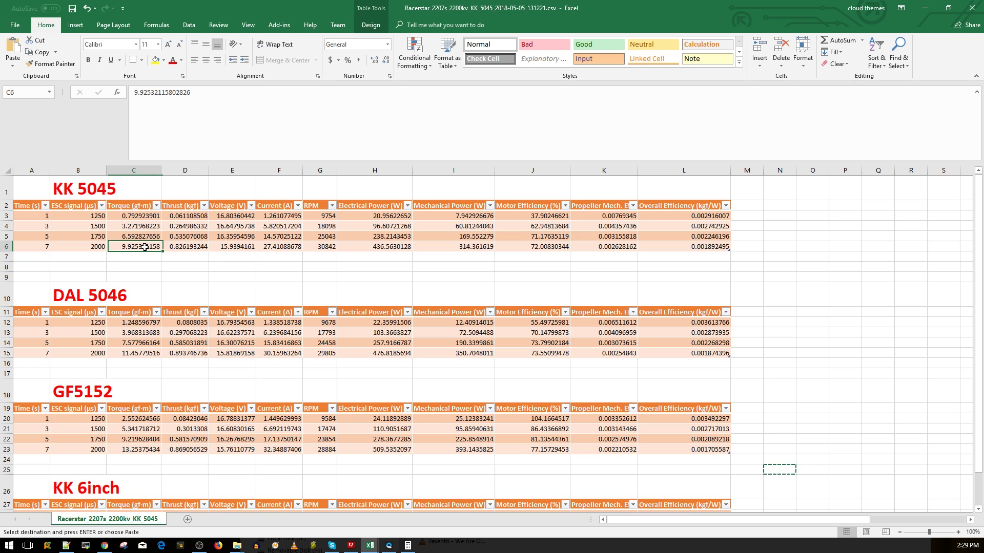
pyautogui.click(194, 249)
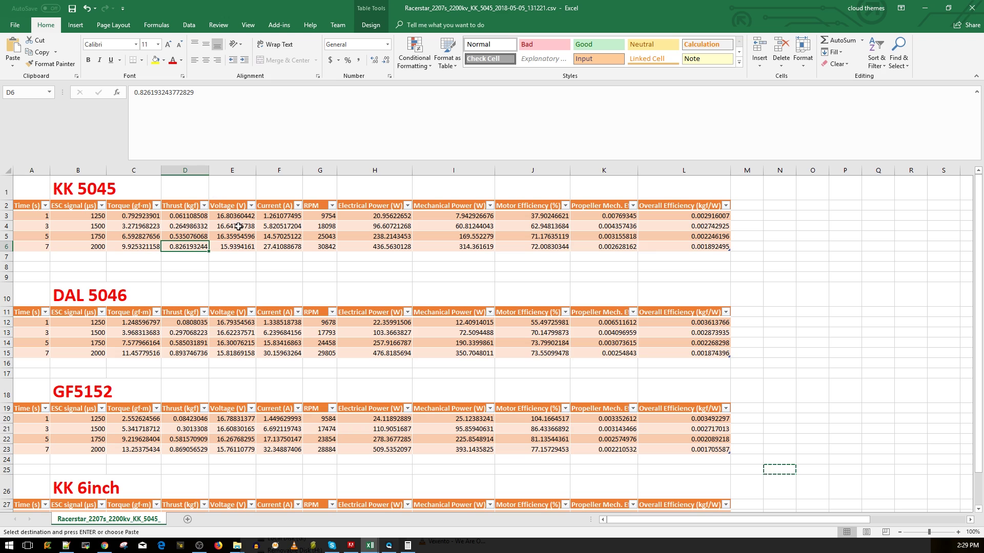
pyautogui.click(237, 248)
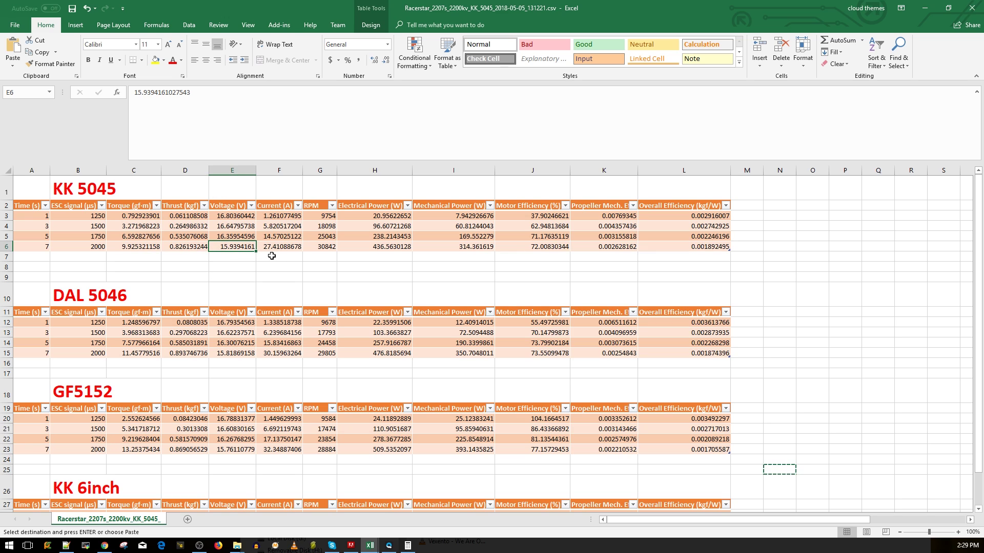
pyautogui.click(193, 248)
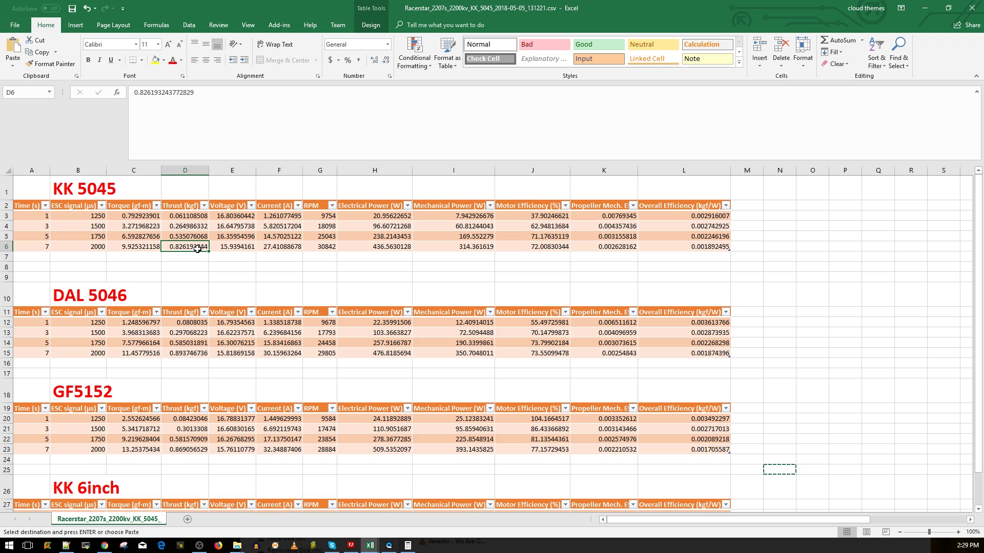
pyautogui.click(279, 247)
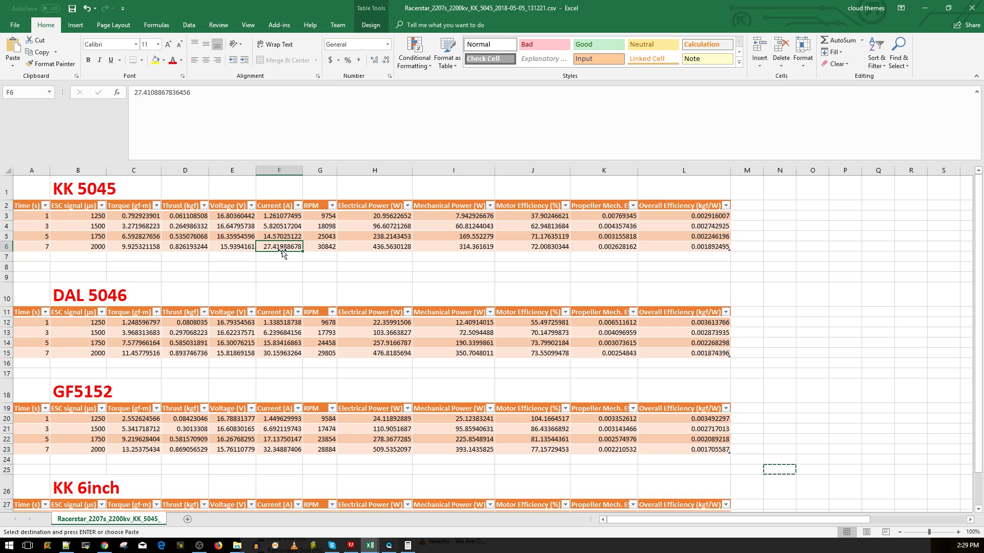
# Step: Examine the thrust, current and RPM in the KK 5045 table at the 1750 µs ESC signal
pyautogui.click(102, 238)
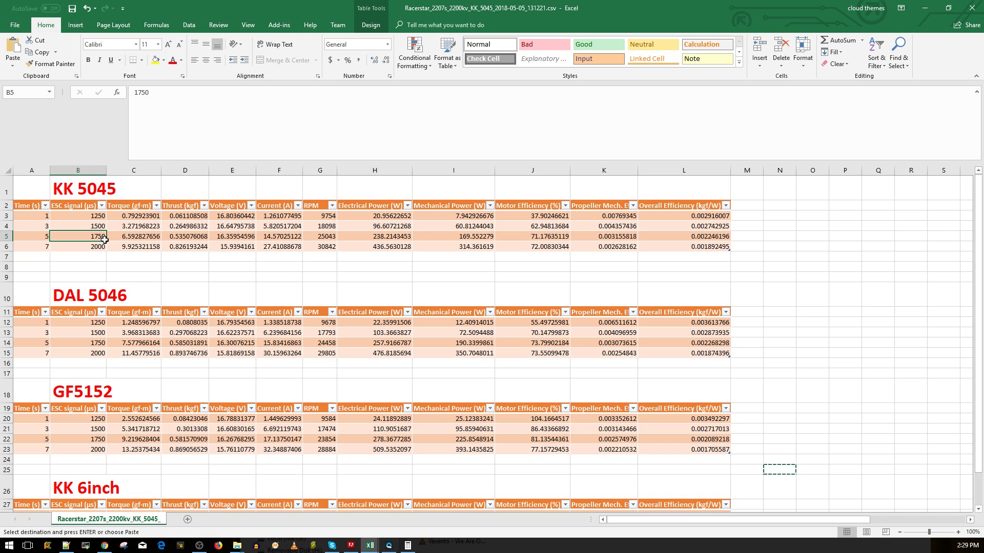
pyautogui.click(195, 237)
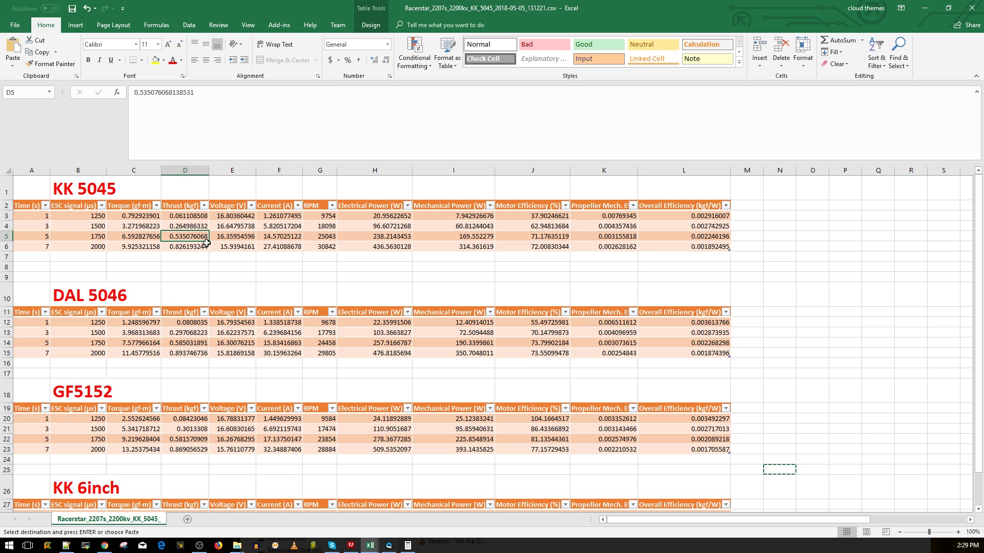
pyautogui.click(286, 238)
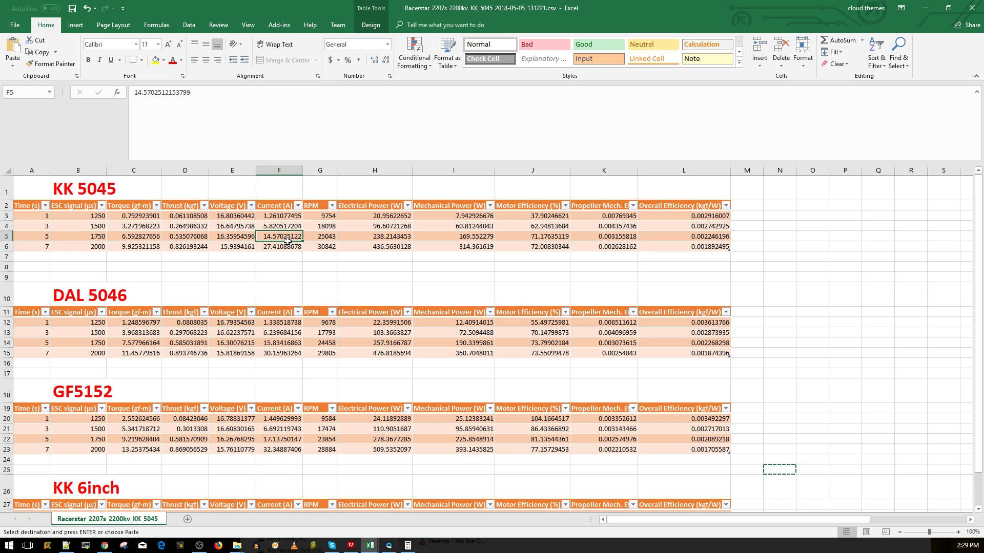
pyautogui.click(327, 236)
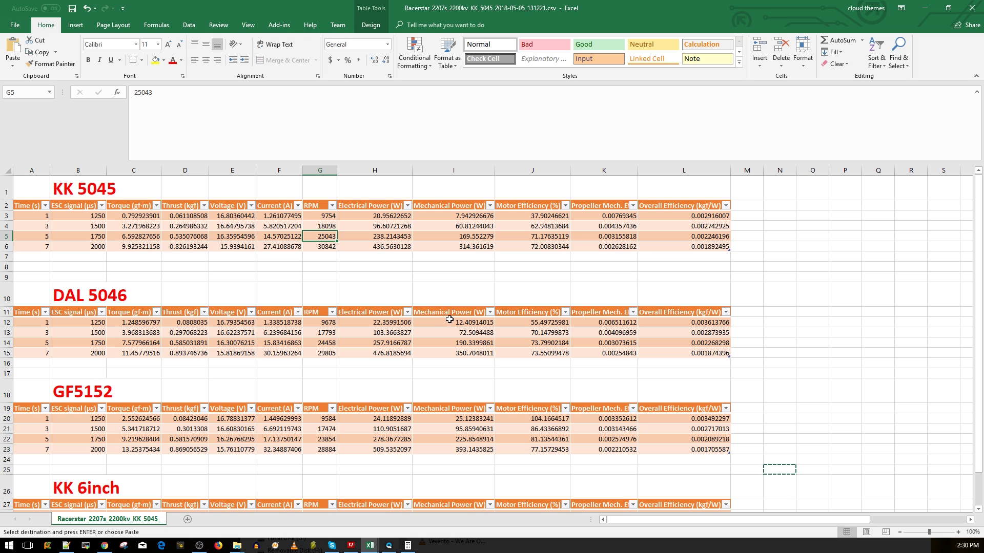
pyautogui.scroll(-2, 449, 319)
pyautogui.scroll(1, 347, 293)
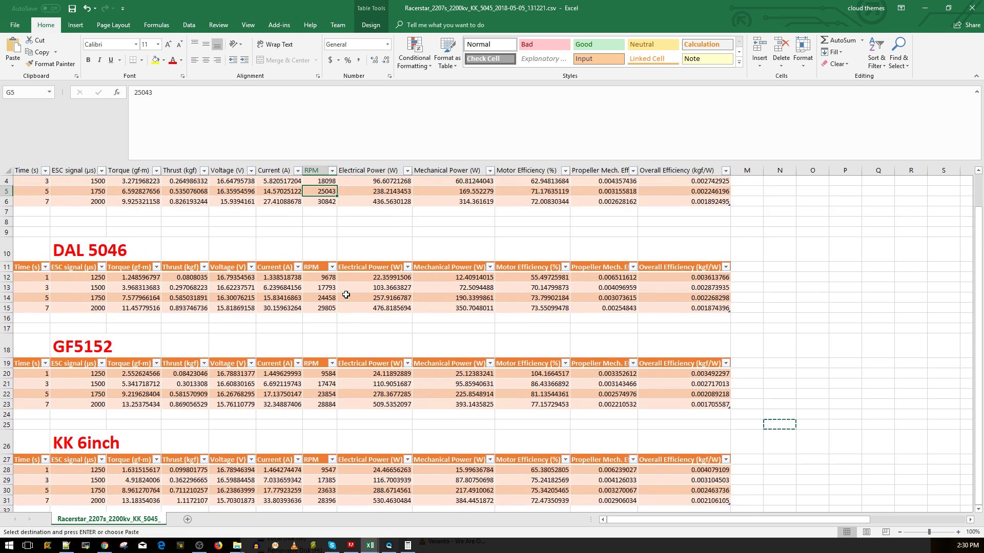
pyautogui.scroll(1, 347, 294)
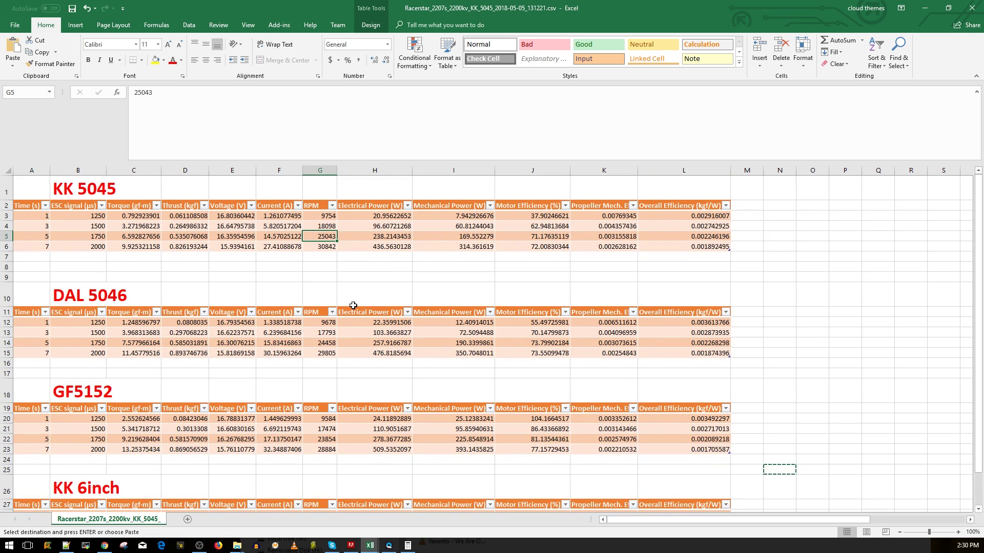
# Step: Check the DAL 5046 torque at 2000 µs and compare its thrust with the KK 5045 thrust at the same signal
pyautogui.click(60, 299)
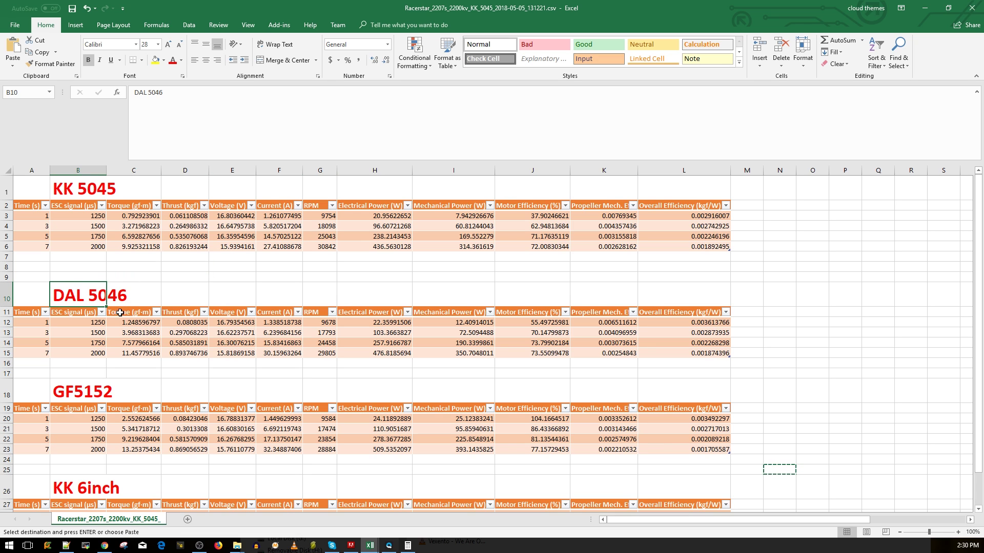
pyautogui.scroll(-1, 154, 312)
pyautogui.scroll(1, 169, 315)
pyautogui.click(146, 355)
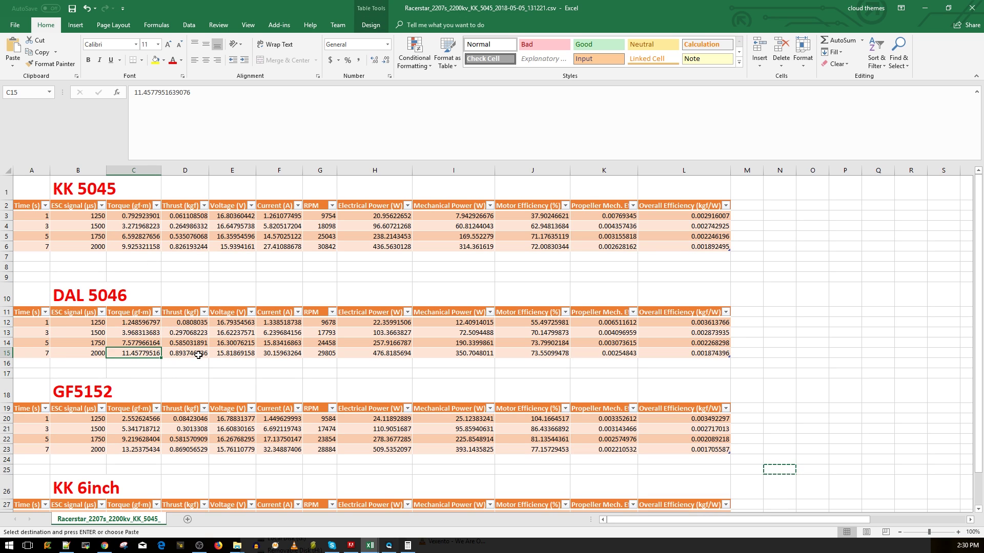
pyautogui.click(195, 354)
pyautogui.click(191, 247)
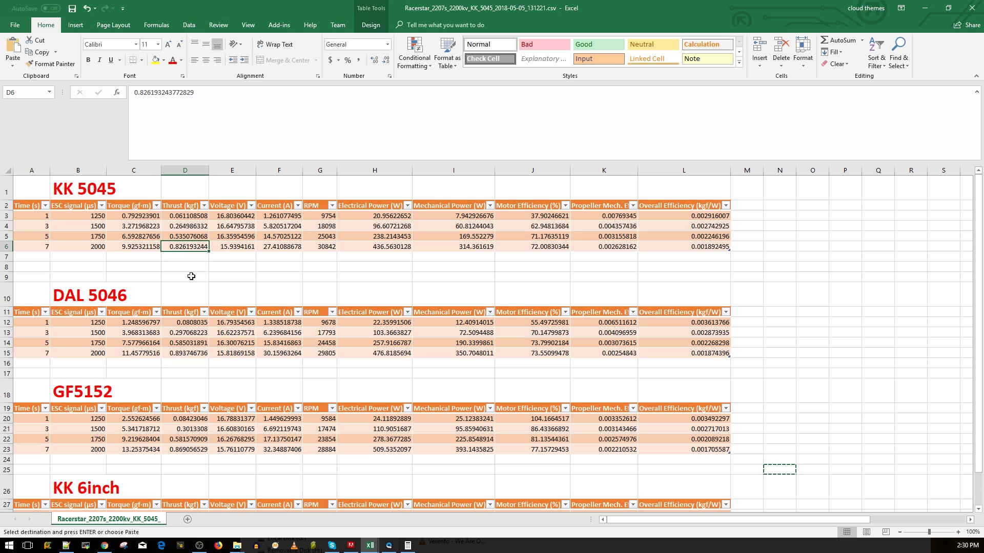
pyautogui.click(198, 354)
pyautogui.click(200, 248)
pyautogui.click(200, 355)
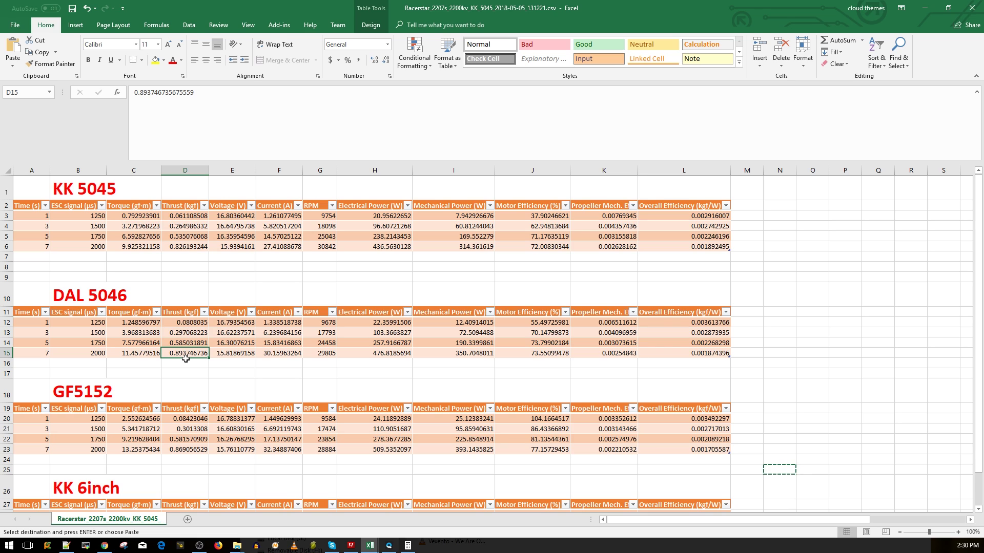
pyautogui.click(184, 250)
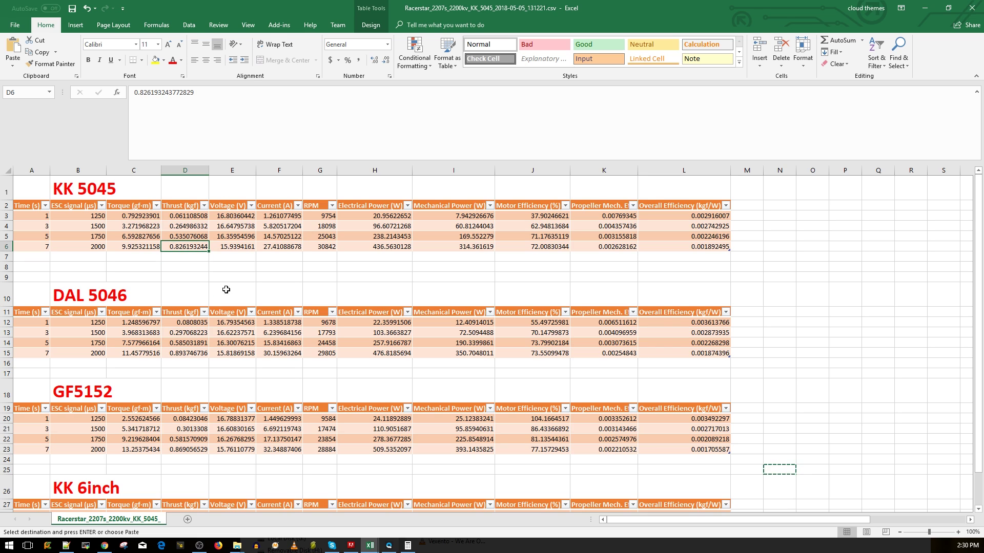
pyautogui.click(203, 357)
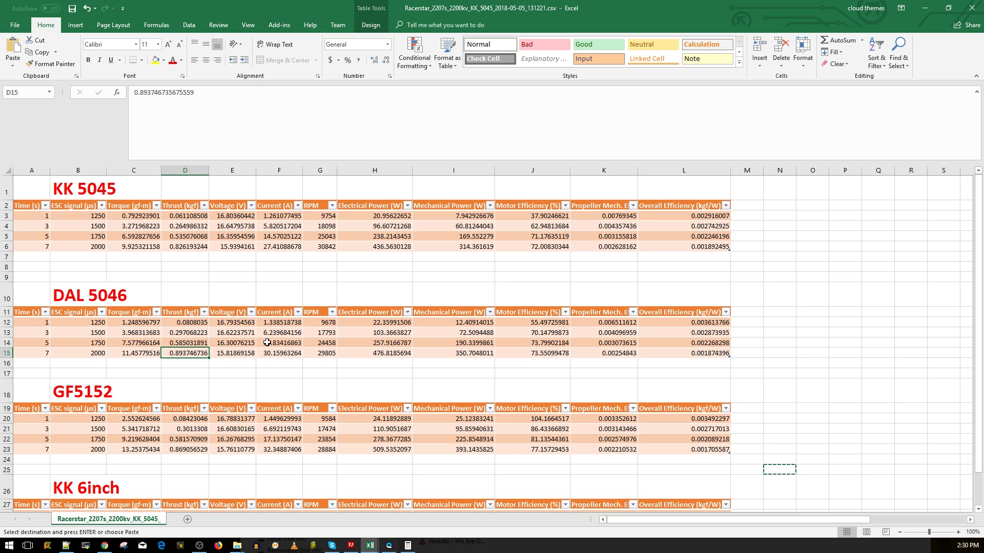
# Step: Examine the DAL 5046 current, RPM, electrical and mechanical power, motor efficiency and overall efficiency at 2000 µs
pyautogui.click(277, 356)
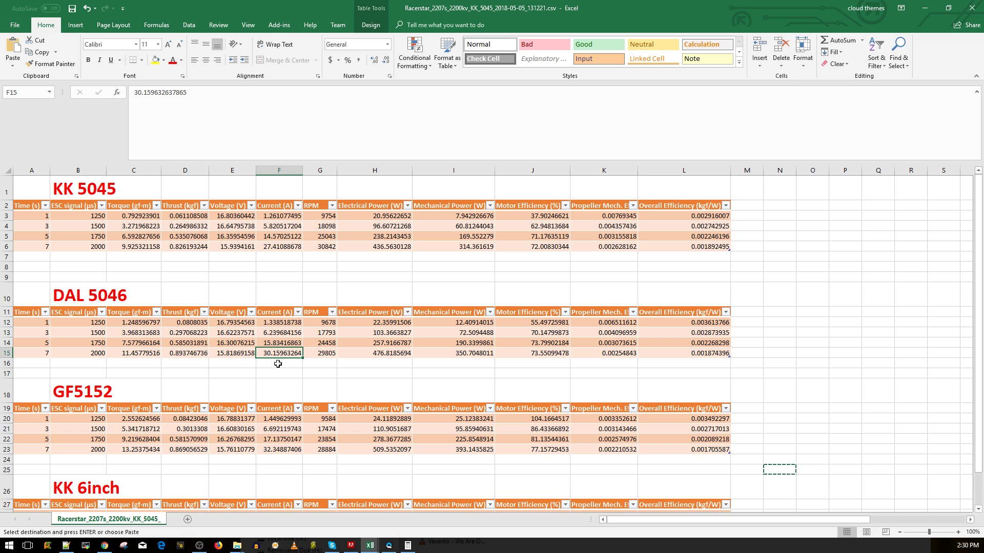
pyautogui.click(327, 355)
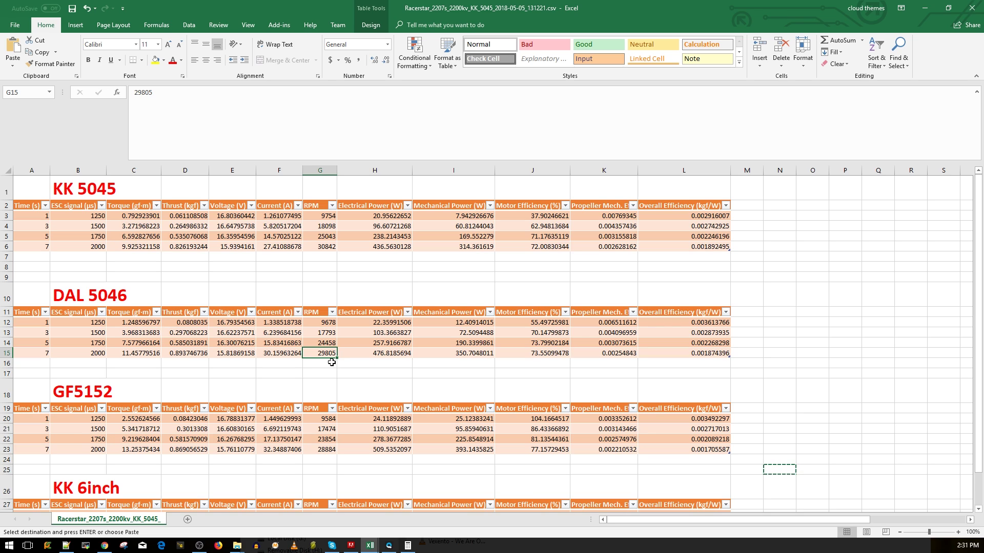
pyautogui.click(392, 354)
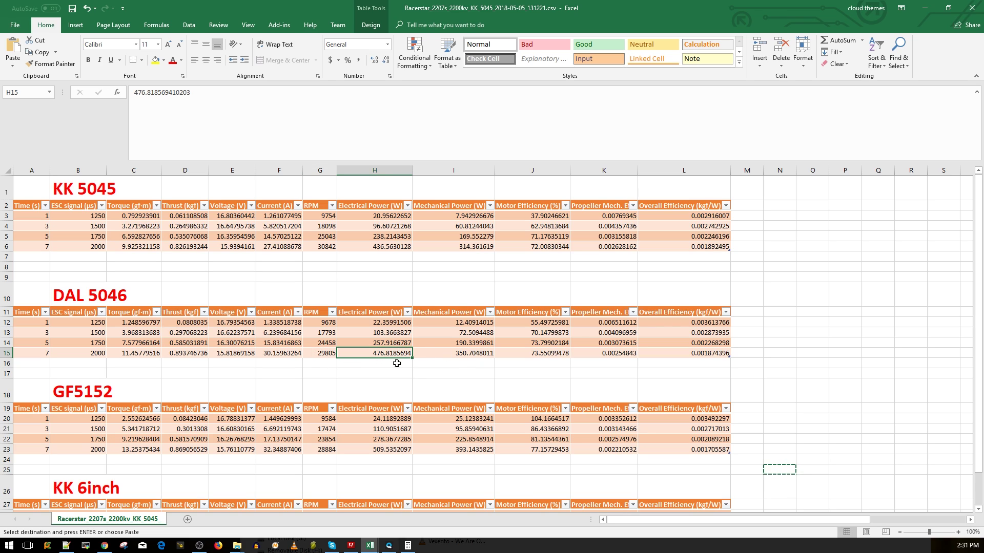
pyautogui.click(468, 355)
pyautogui.click(534, 355)
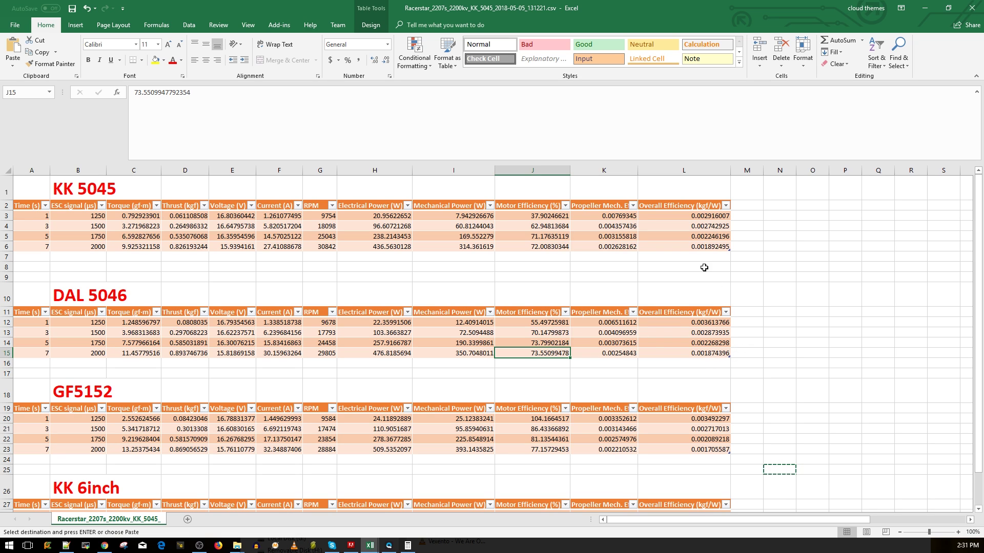
pyautogui.click(657, 352)
# Step: Compare the GF5152 thrust at 2000 µs with the DAL 5046 thrust at the same signal
pyautogui.scroll(-2, 326, 303)
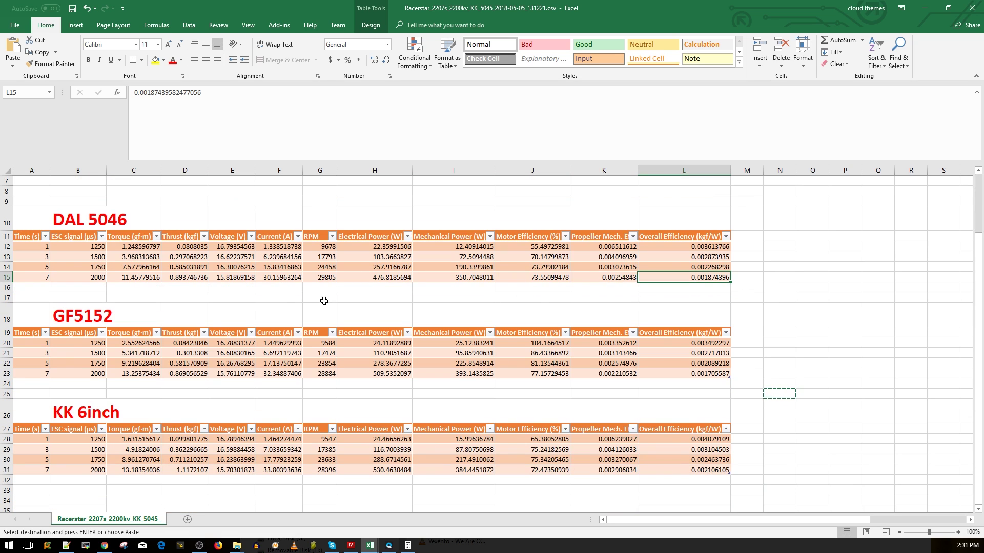
pyautogui.scroll(-2, 324, 301)
pyautogui.click(87, 240)
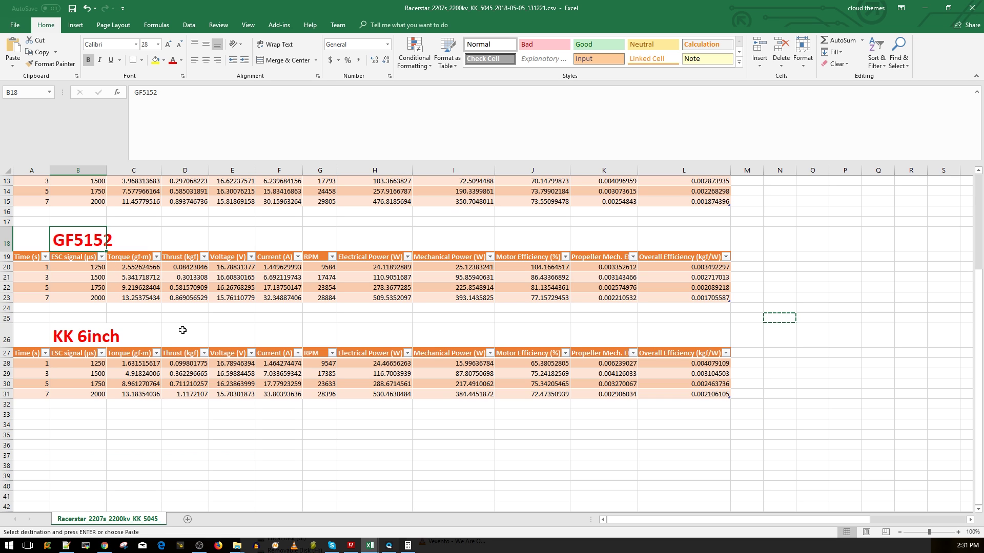
pyautogui.scroll(2, 226, 329)
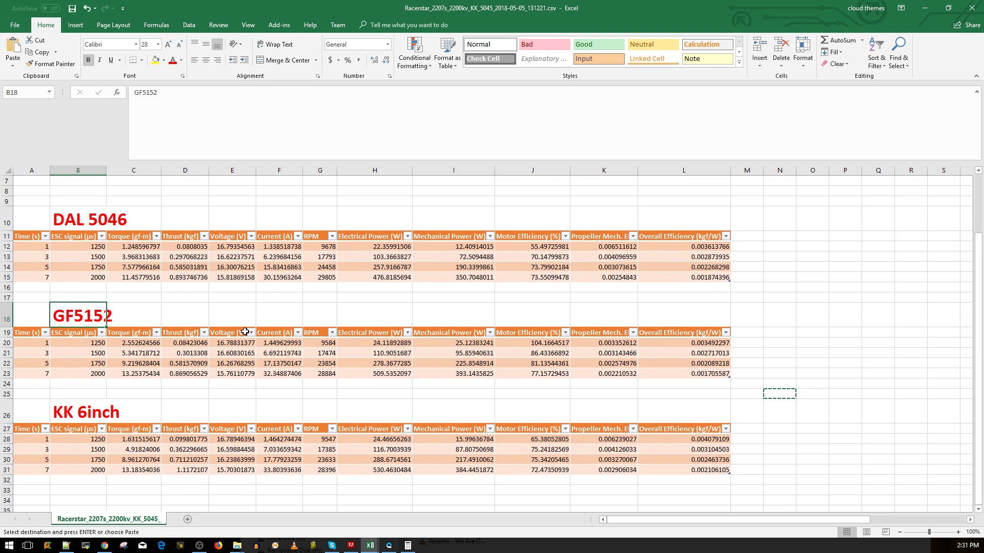
pyautogui.click(90, 221)
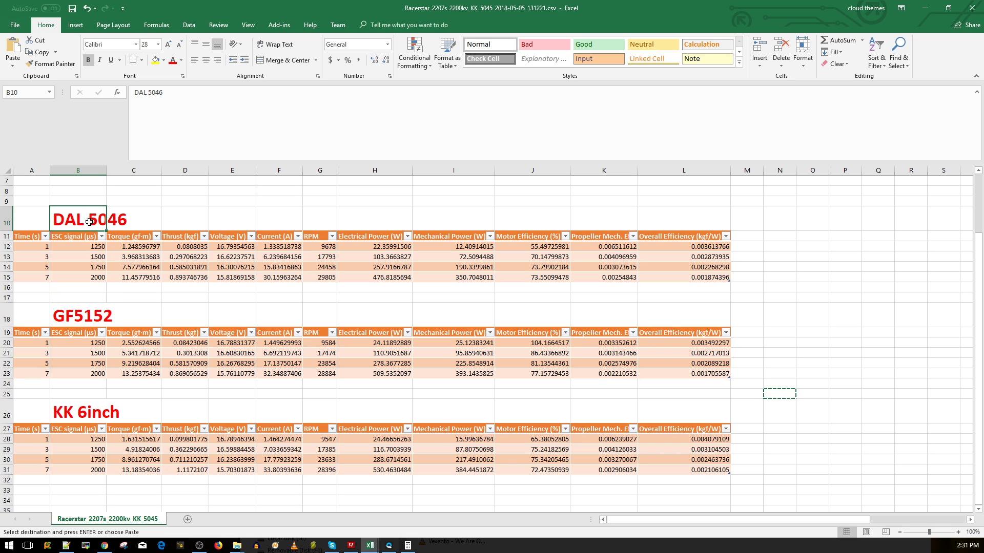
pyautogui.click(205, 376)
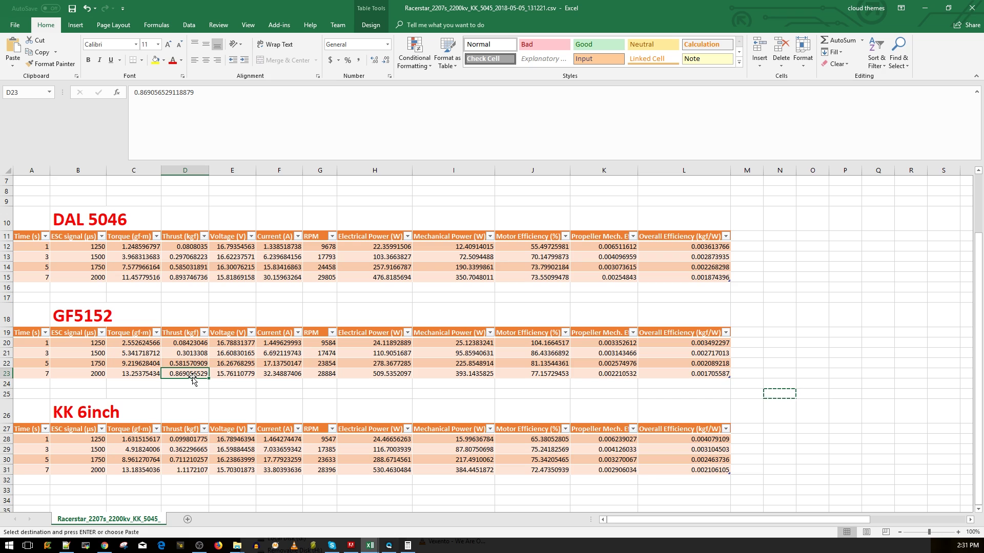
pyautogui.click(188, 281)
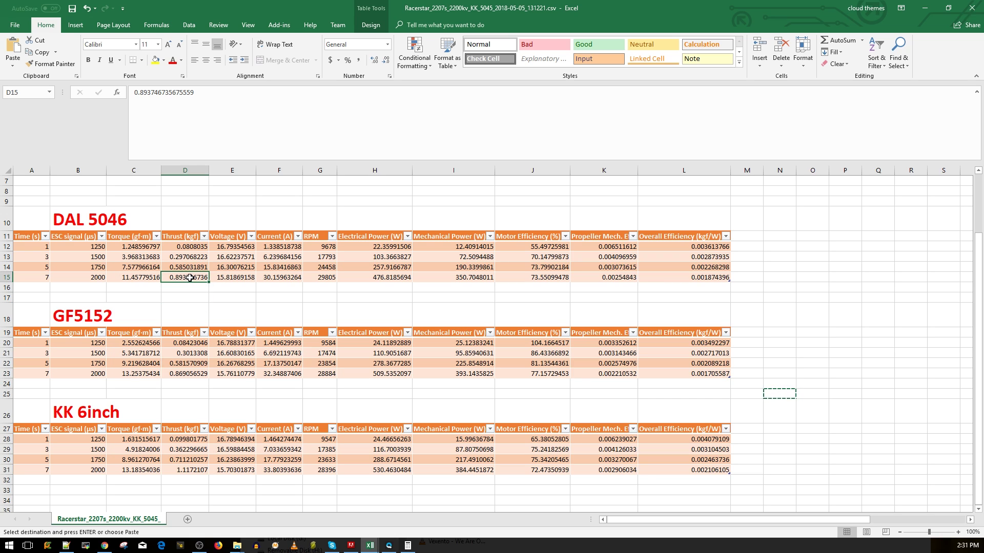
pyautogui.click(178, 375)
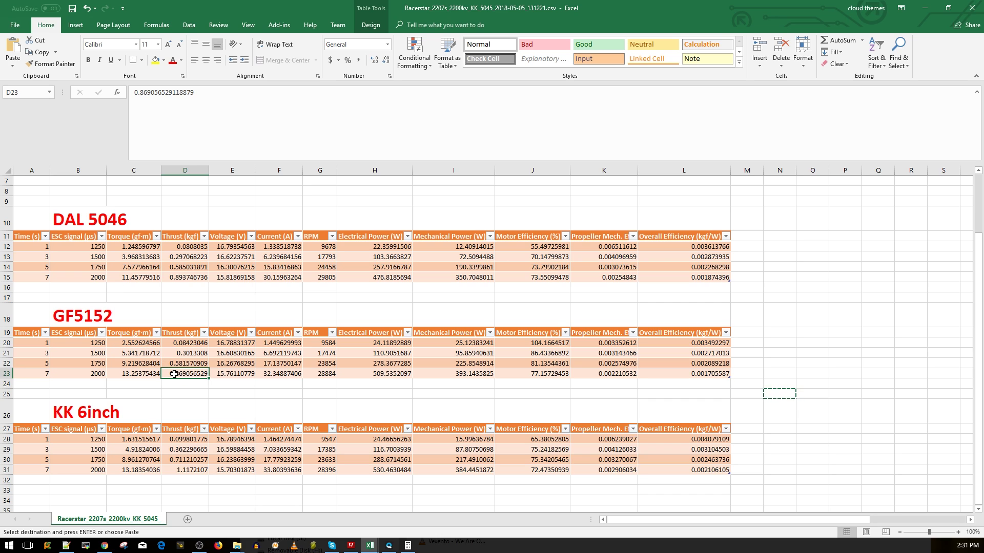
# Step: Examine the GF5152 torque, voltage and current at the 2000 µs ESC signal
pyautogui.press('Left')
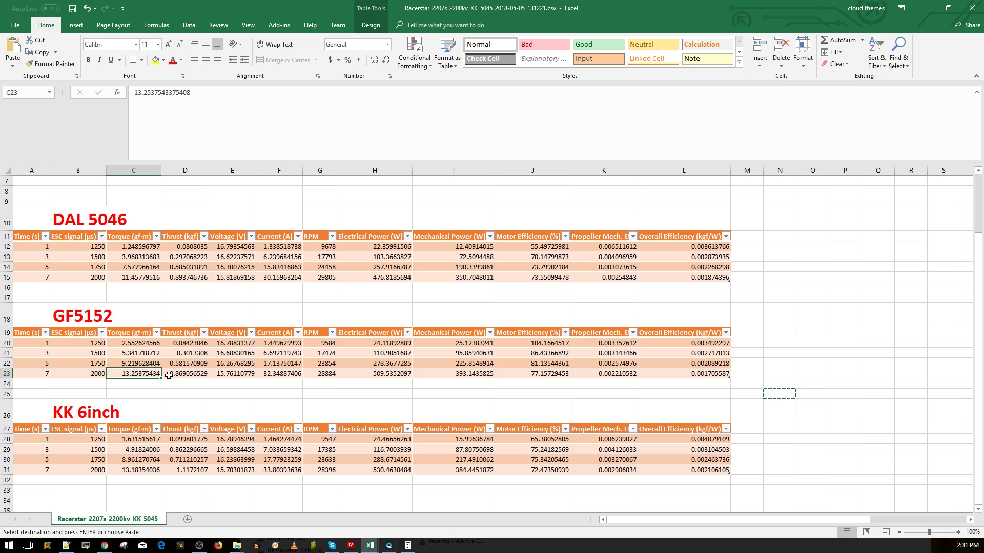
pyautogui.hotkey('ctrl', 'a')
pyautogui.hotkey('ctrl', 'a')
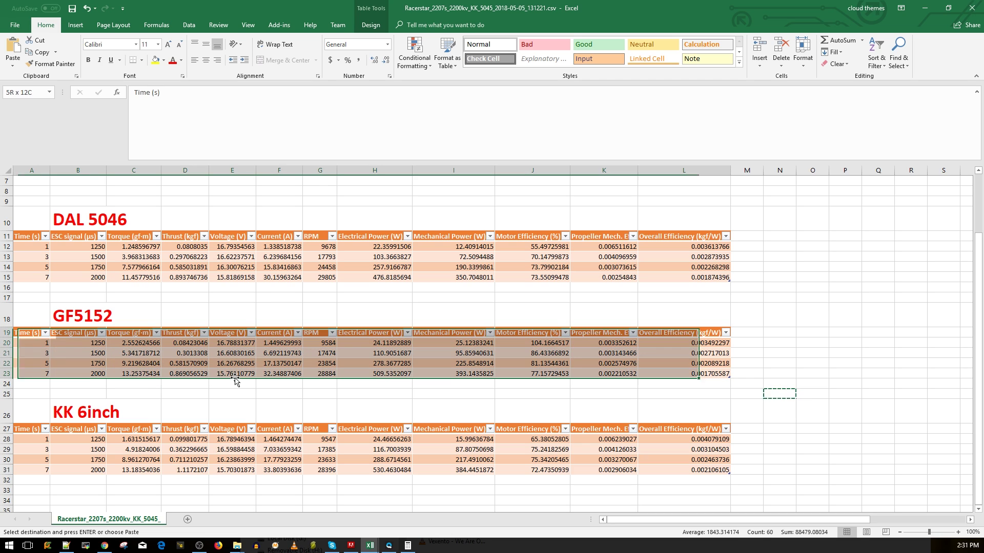
pyautogui.click(245, 374)
pyautogui.click(288, 377)
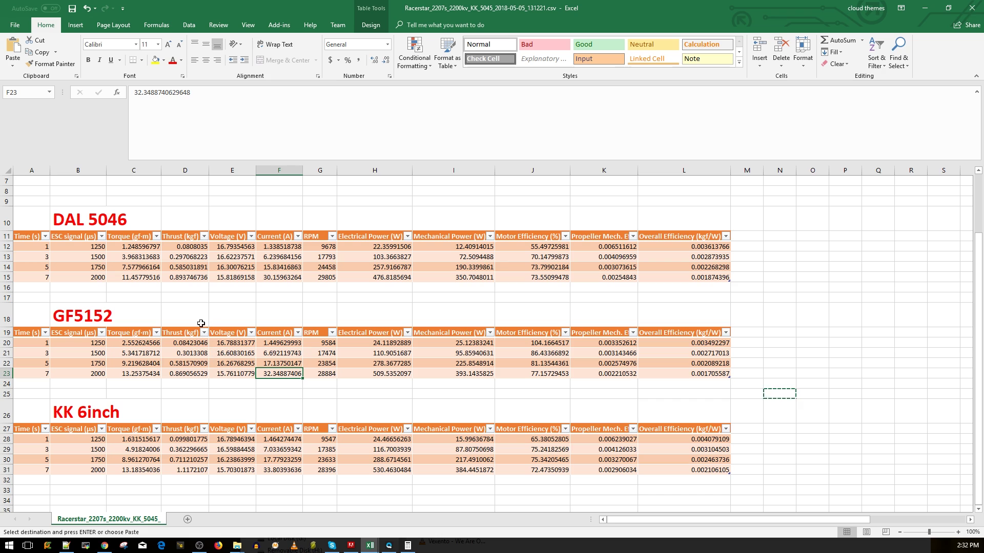
# Step: Check the DAL 5046 thrust and compare its current with the GF5152 current at the 2000 µs ESC signal
pyautogui.click(193, 278)
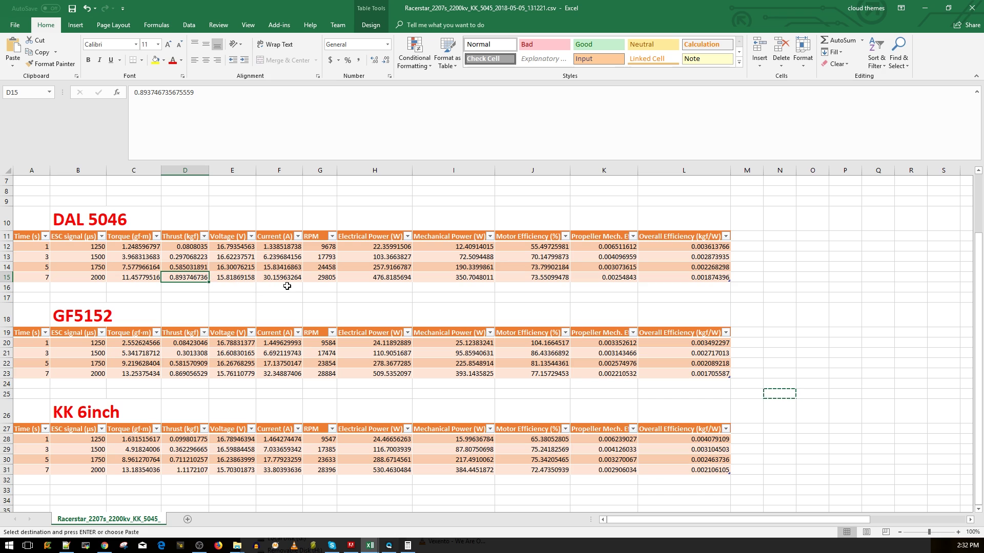
pyautogui.click(285, 378)
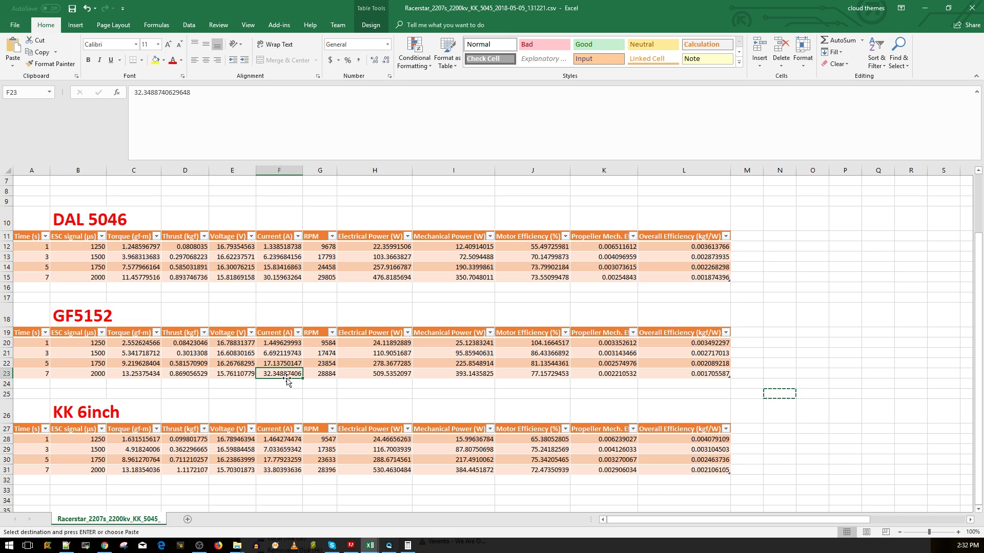
pyautogui.click(269, 275)
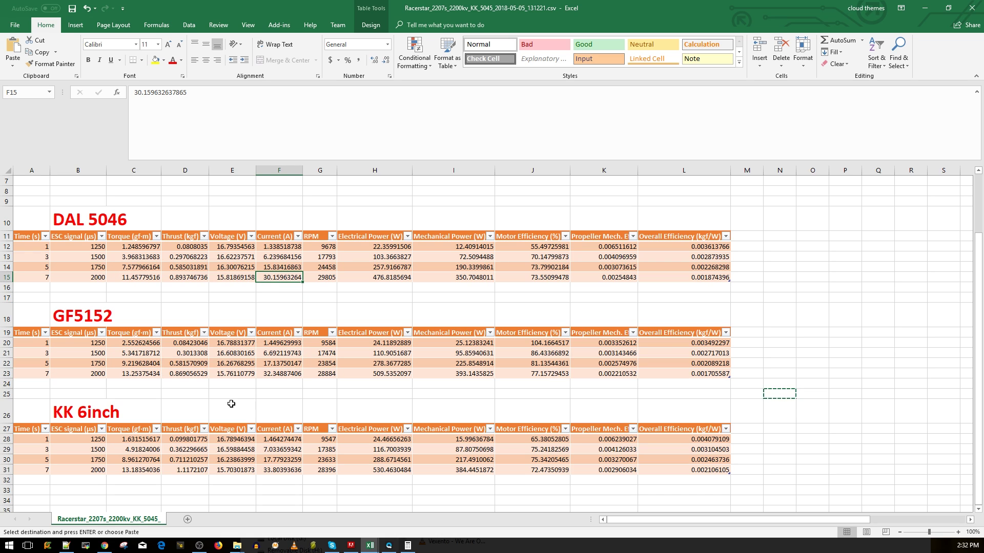
pyautogui.click(280, 375)
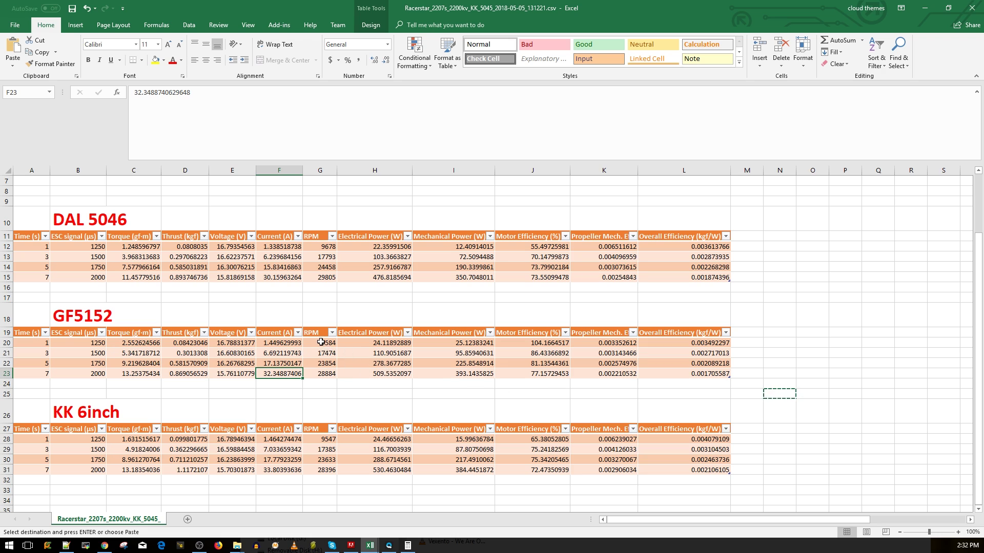
# Step: Highlight the GF5152 values from RPM through overall efficiency for all four ESC signals, and clear the selection after reviewing them
pyautogui.moveTo(321, 344); pyautogui.dragTo(755, 374)
pyautogui.scroll(-2, 423, 391)
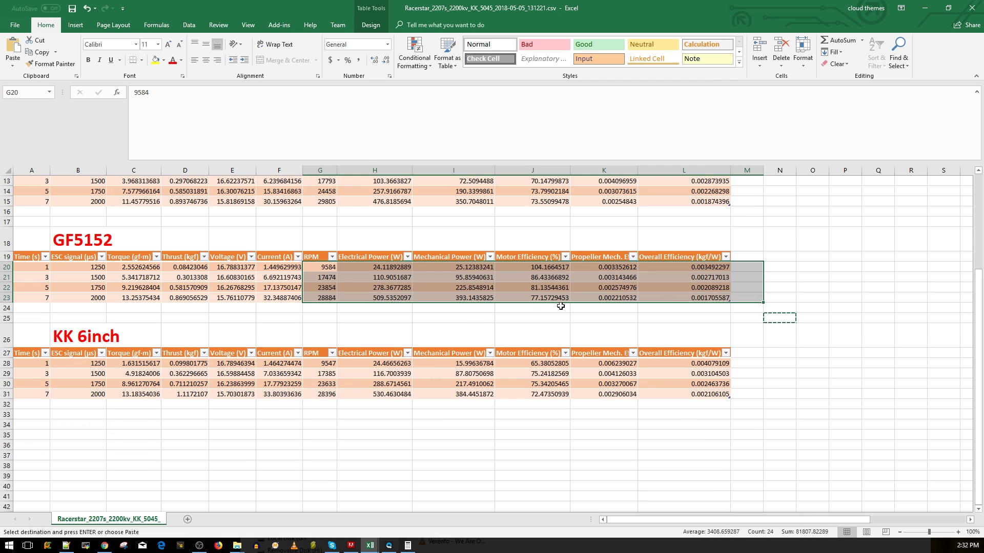
pyautogui.click(485, 310)
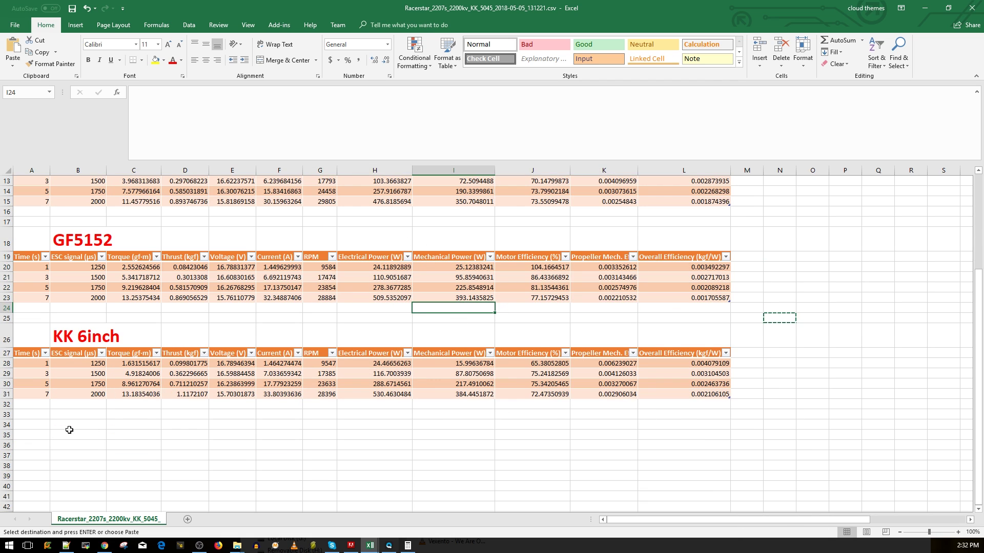
# Step: Examine the KK 6inch torque, thrust and current at the 2000 µs ESC signal
pyautogui.click(77, 339)
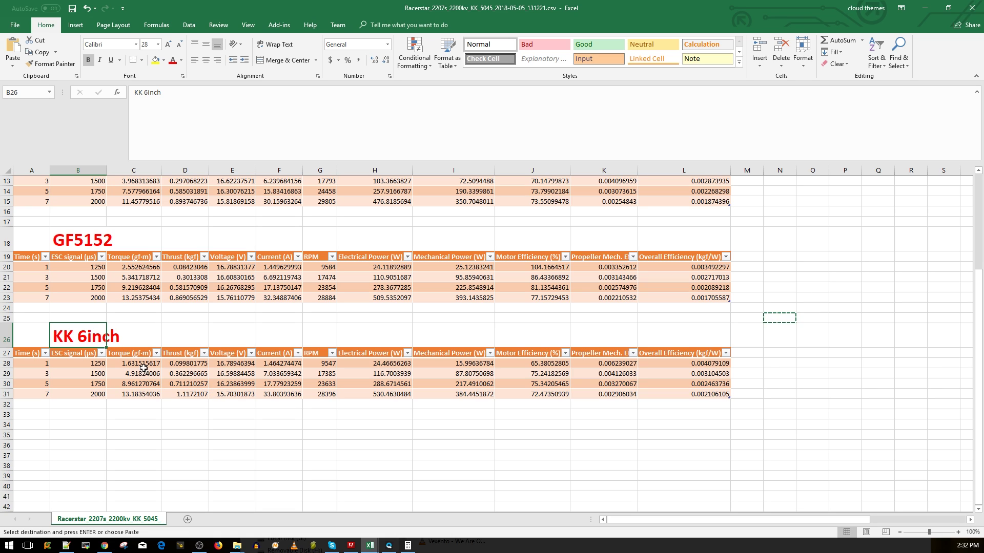
pyautogui.click(143, 394)
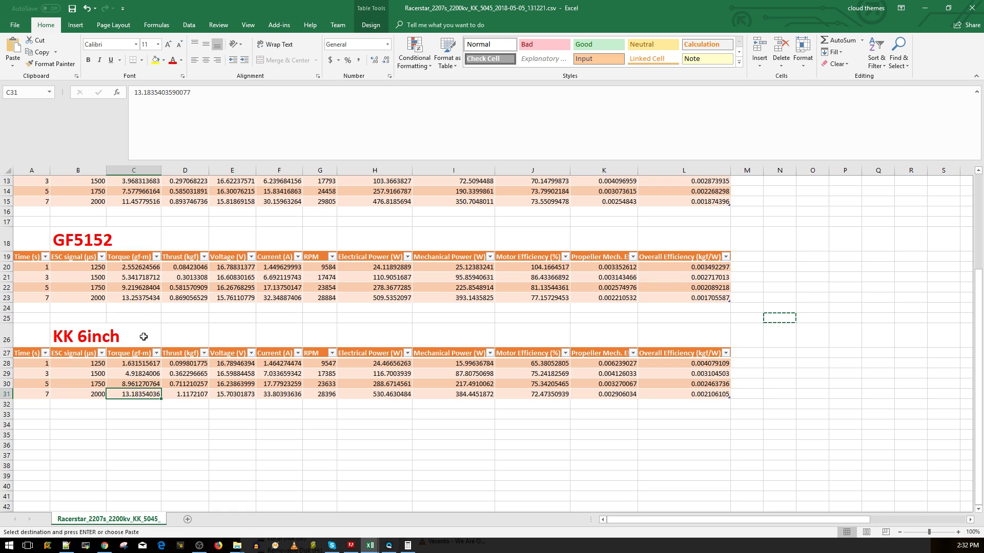
pyautogui.click(181, 395)
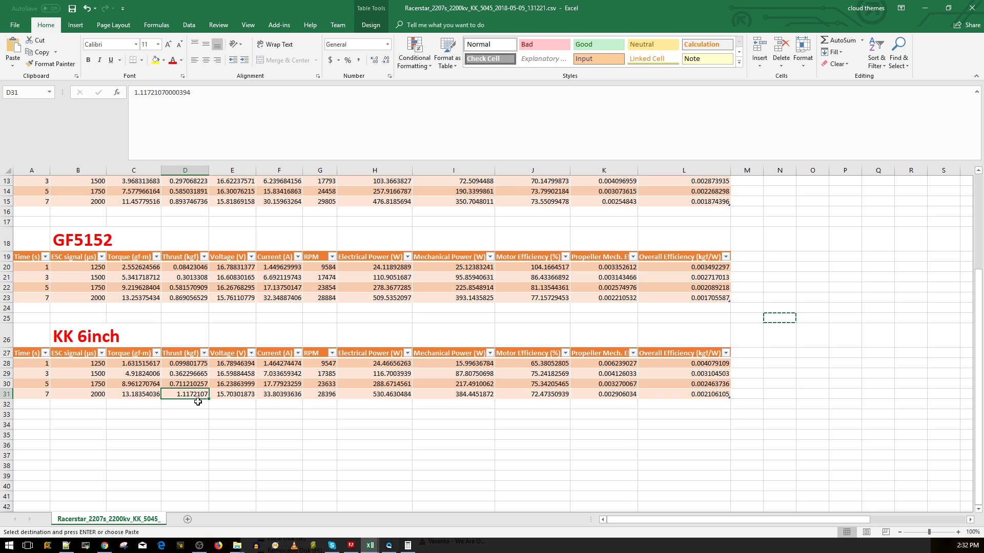
pyautogui.click(277, 397)
pyautogui.hotkey('ctrl', 'a')
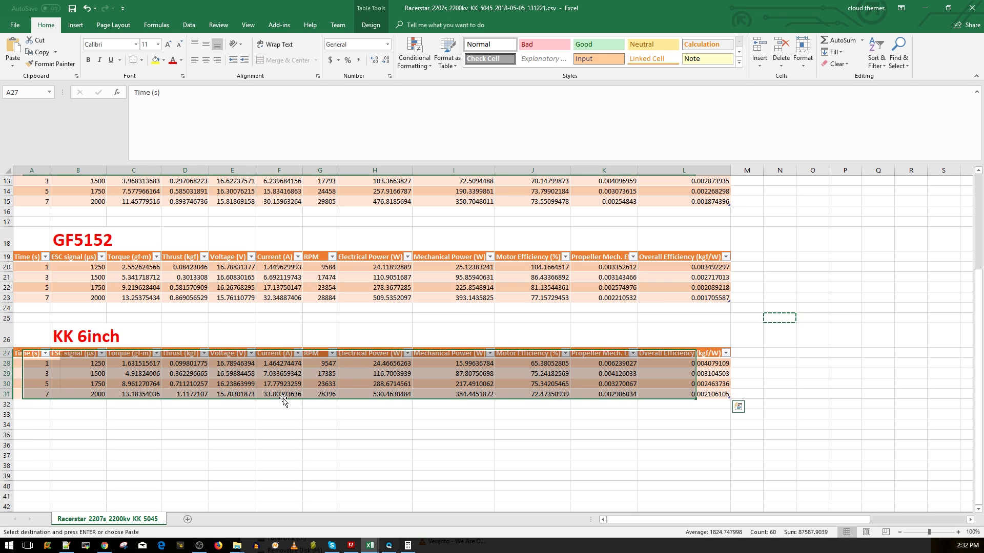
pyautogui.click(285, 395)
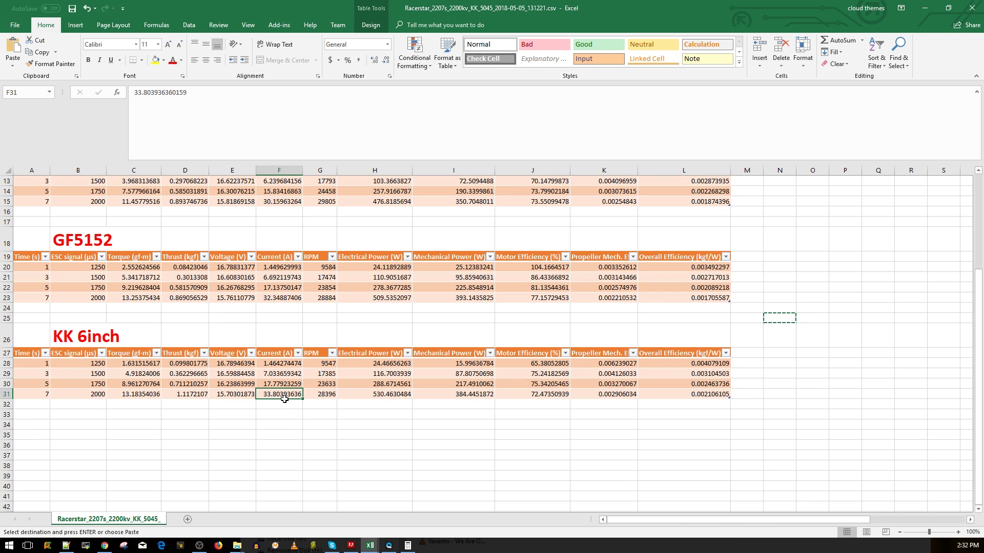
# Step: Compare the DAL 5046 thrust with the KK 6inch thrust at 2000 µs
pyautogui.scroll(1, 284, 399)
pyautogui.scroll(2, 285, 397)
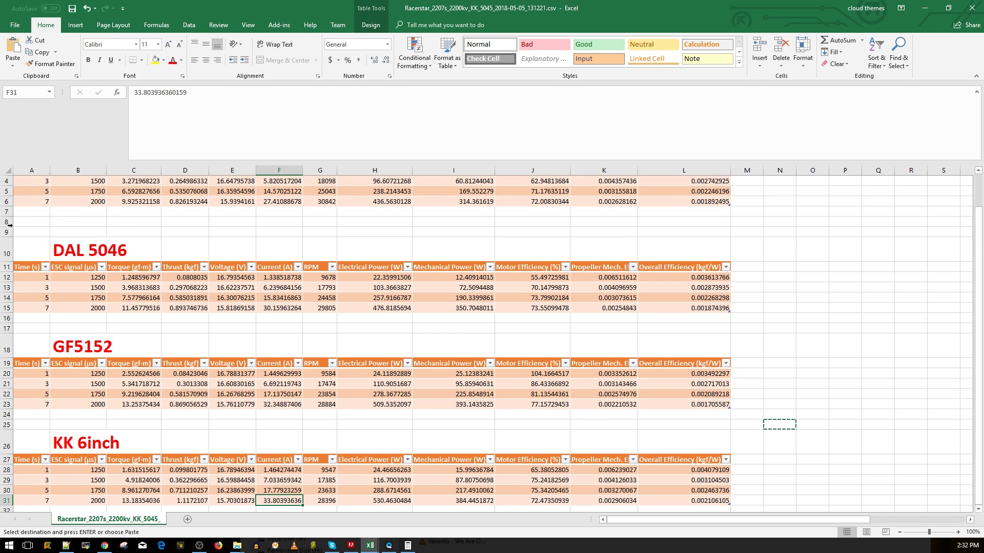
pyautogui.click(185, 307)
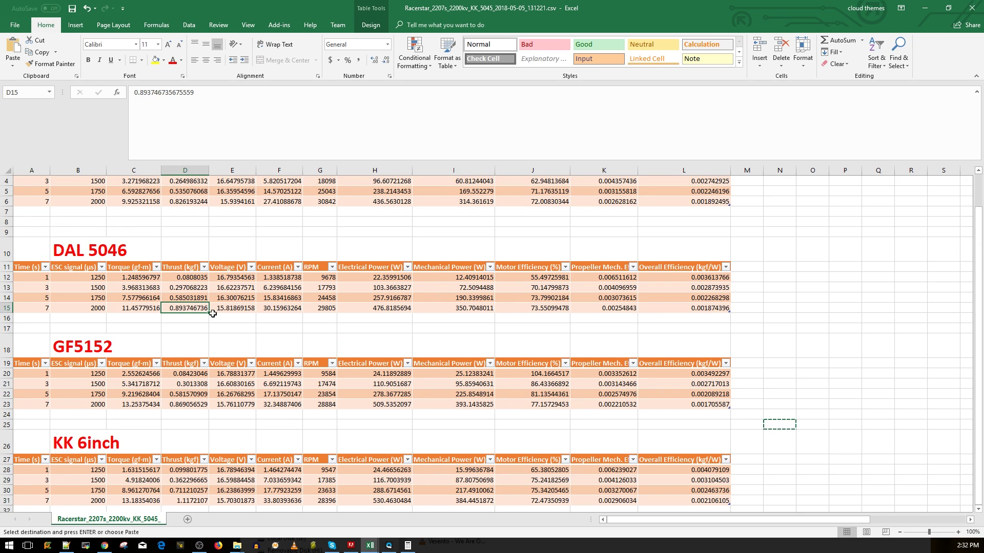
pyautogui.scroll(-1, 191, 470)
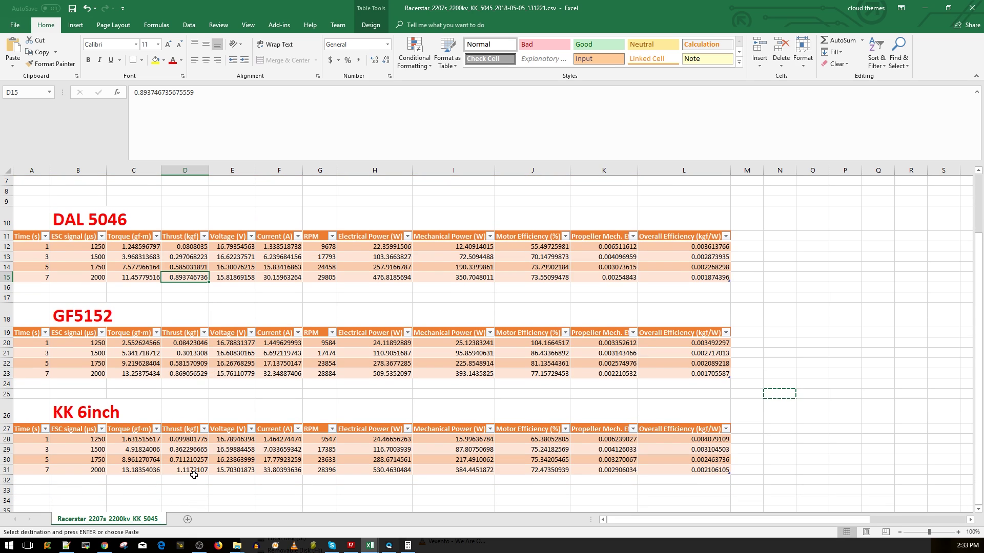
pyautogui.click(194, 472)
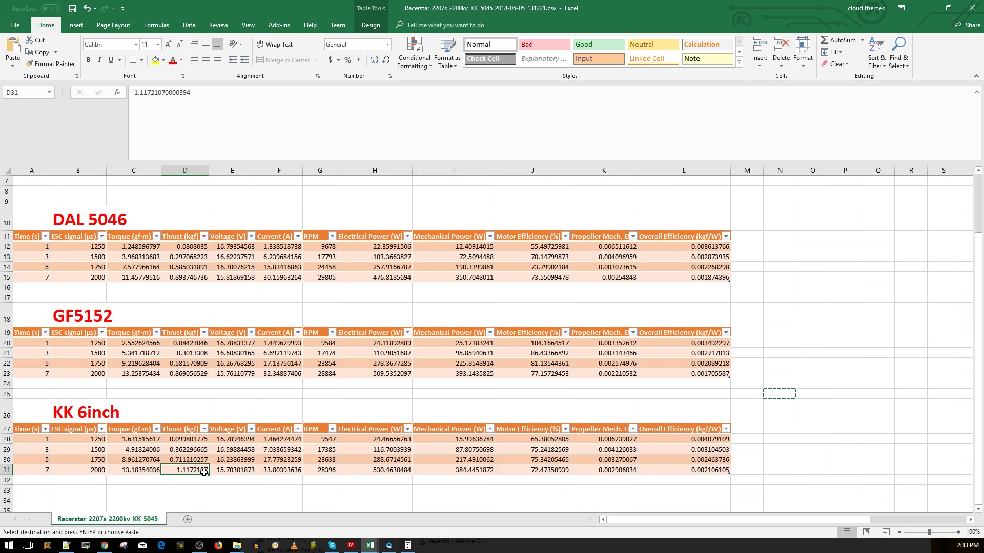
# Step: Compare the KK 6inch current at 2000 µs with the GF5152 current and thrust at the same signal
pyautogui.hotkey('ctrl', 'a')
pyautogui.hotkey('ctrl', 'a')
pyautogui.click(277, 470)
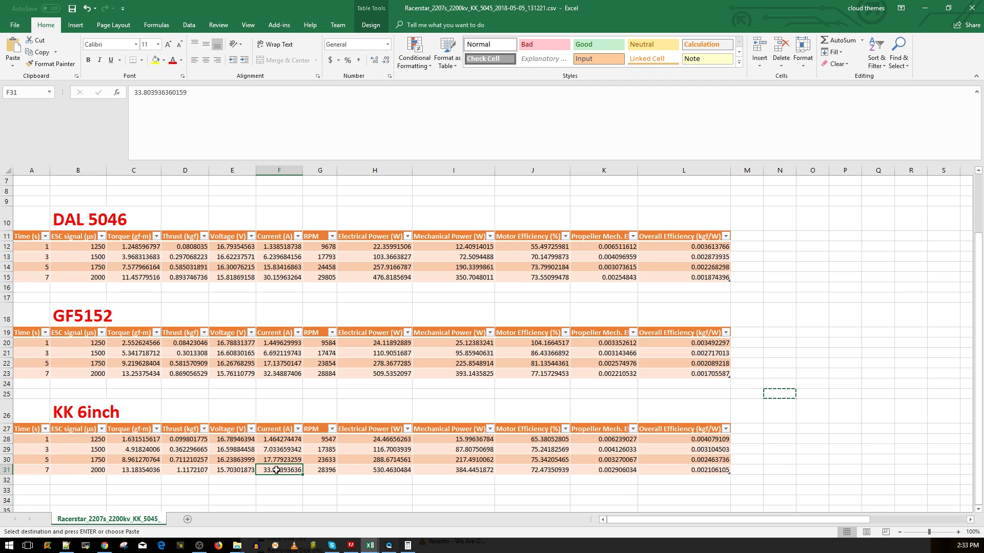
pyautogui.click(279, 374)
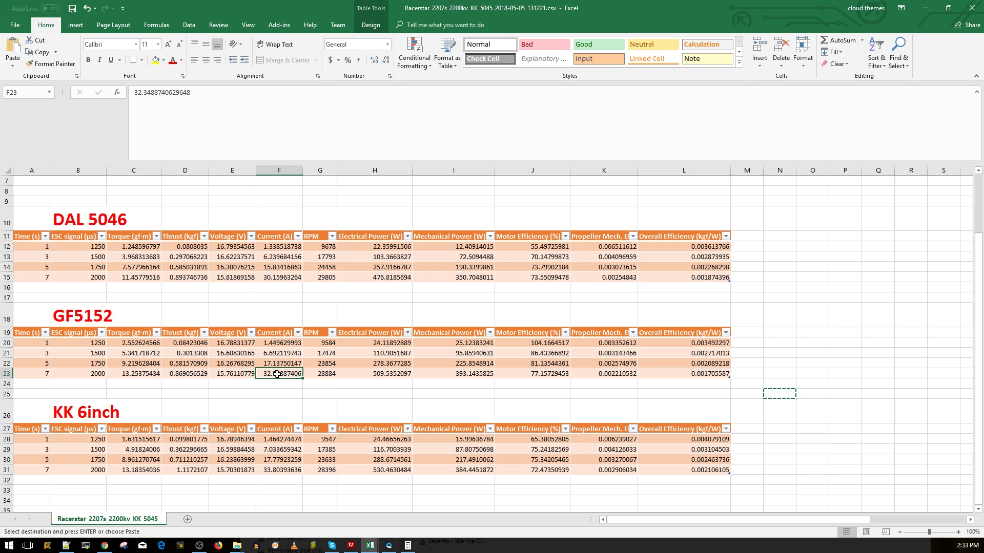
pyautogui.click(187, 375)
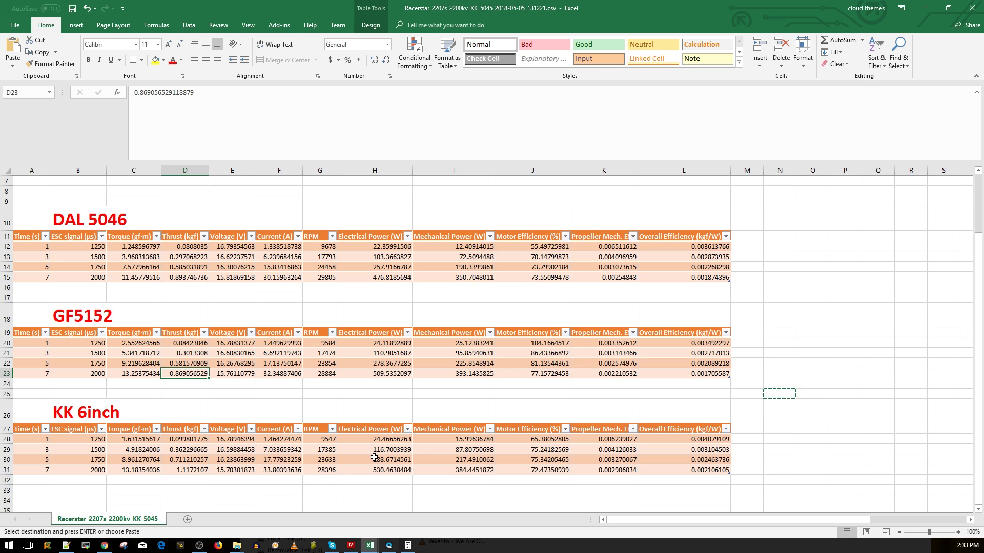
# Step: Check the GF5152 motor efficiency at 1750 µs and compare the KK 5045 and DAL 5046 currents at that signal
pyautogui.click(533, 363)
pyautogui.scroll(3, 351, 348)
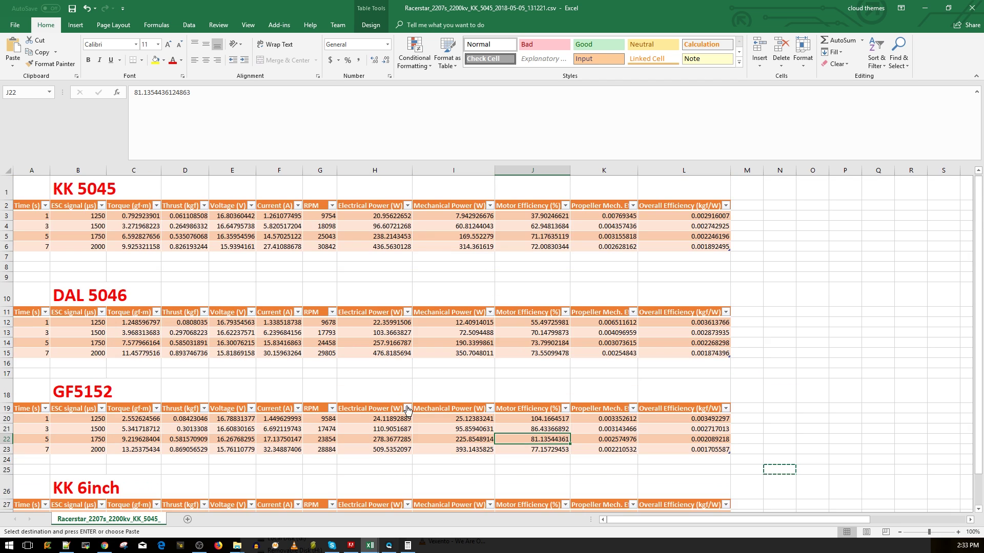
pyautogui.click(274, 236)
pyautogui.click(277, 341)
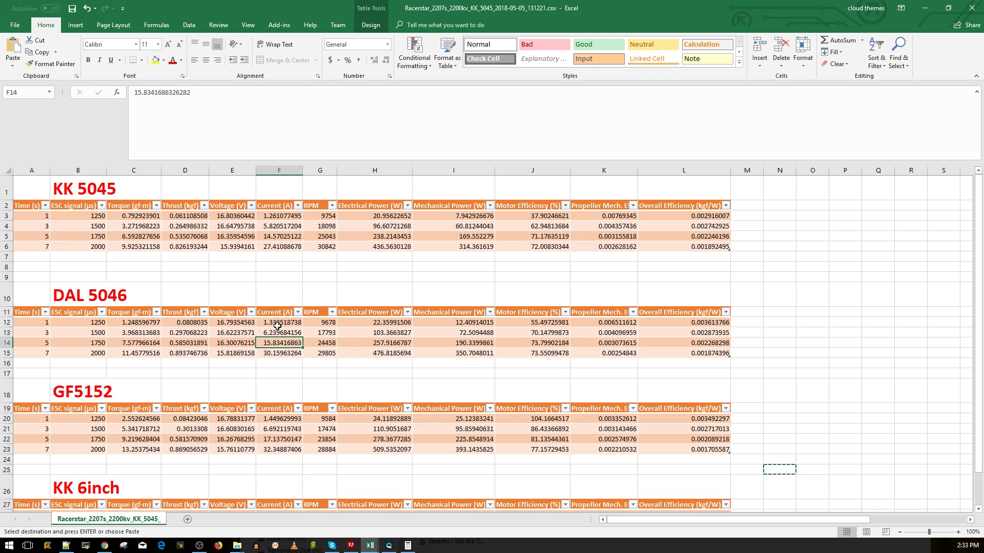
pyautogui.click(281, 285)
pyautogui.click(279, 226)
pyautogui.click(284, 237)
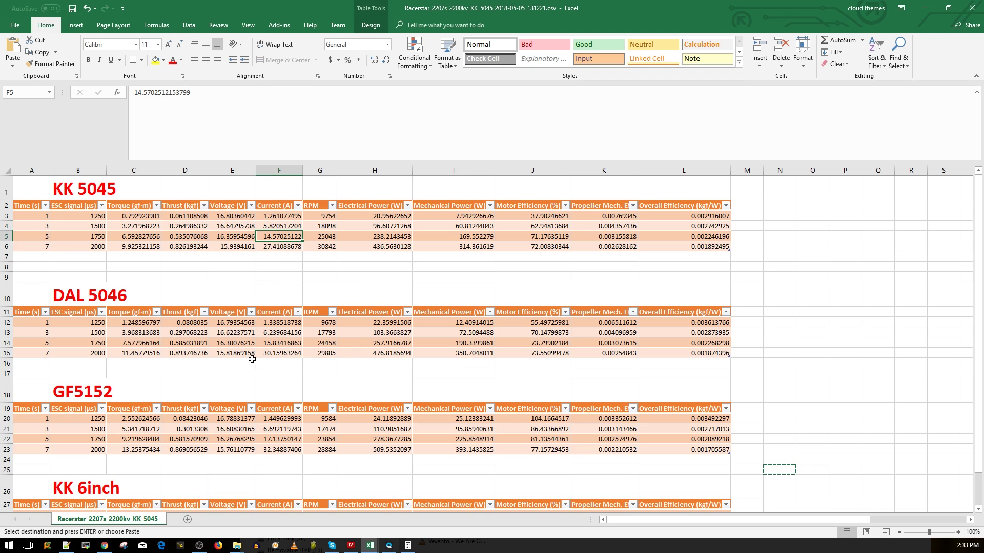
# Step: Check the DAL 5046 current at 2000 and 1500 µs and the KK 6inch current at 1750 µs
pyautogui.click(266, 353)
pyautogui.click(280, 263)
pyautogui.click(277, 353)
pyautogui.click(262, 333)
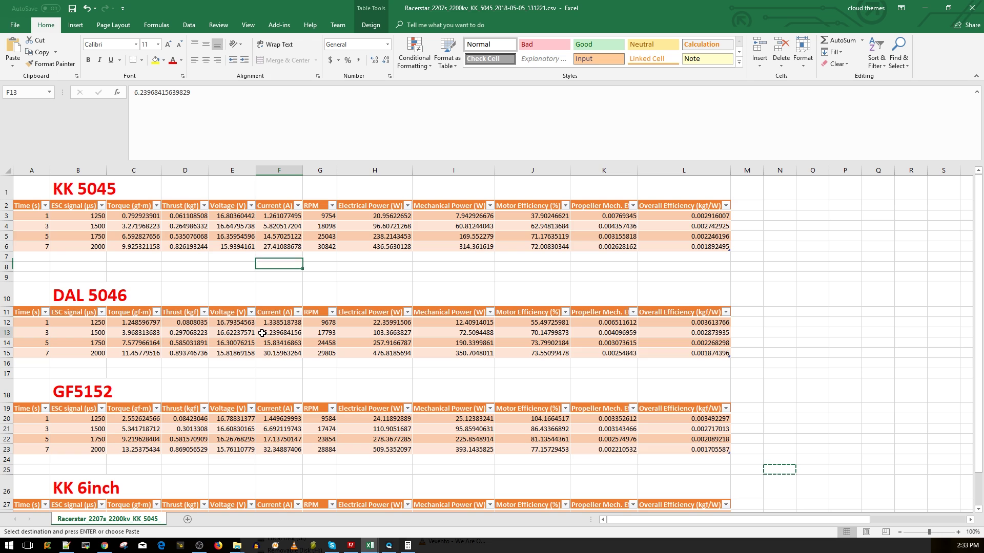
pyautogui.scroll(-3, 263, 333)
pyautogui.click(272, 430)
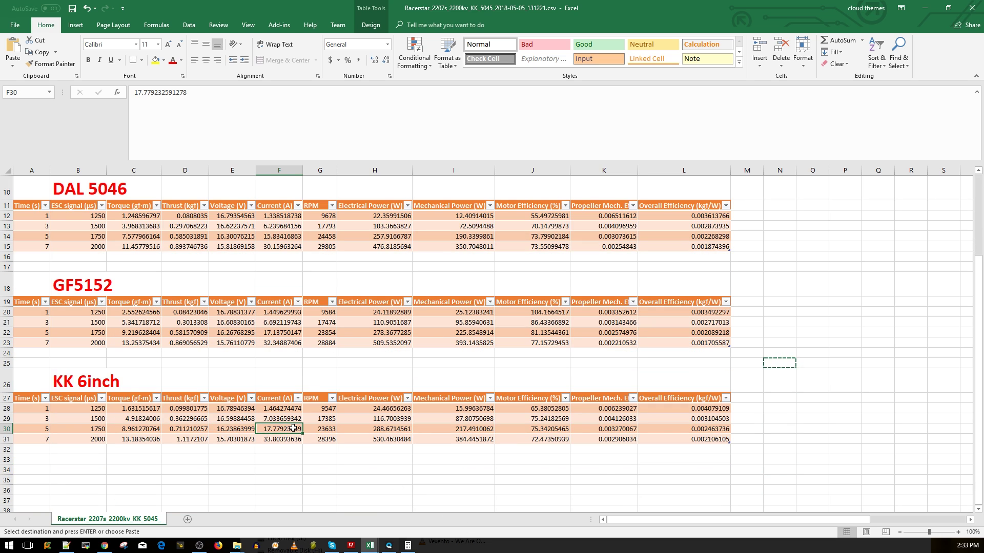
# Step: Review the propeller result tables, going over the KK 6inch, DAL 5046 and KK 5045 headings
pyautogui.scroll(3, 436, 405)
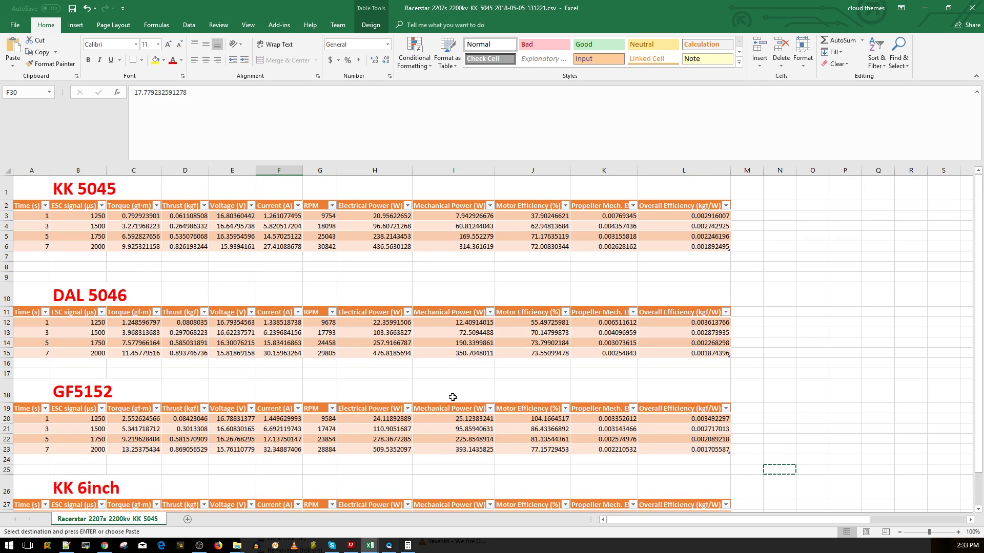
pyautogui.scroll(-3, 535, 410)
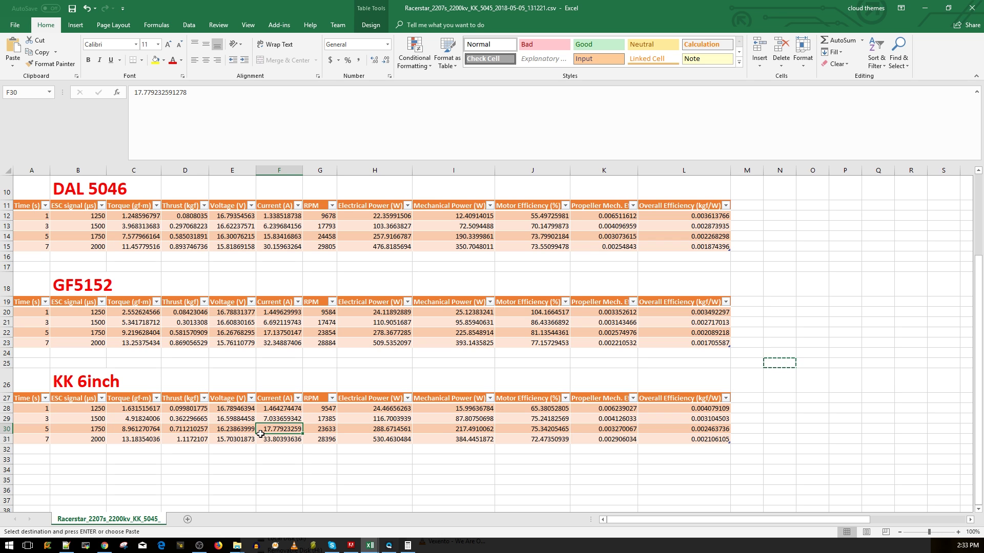
pyautogui.click(63, 380)
pyautogui.scroll(3, 97, 461)
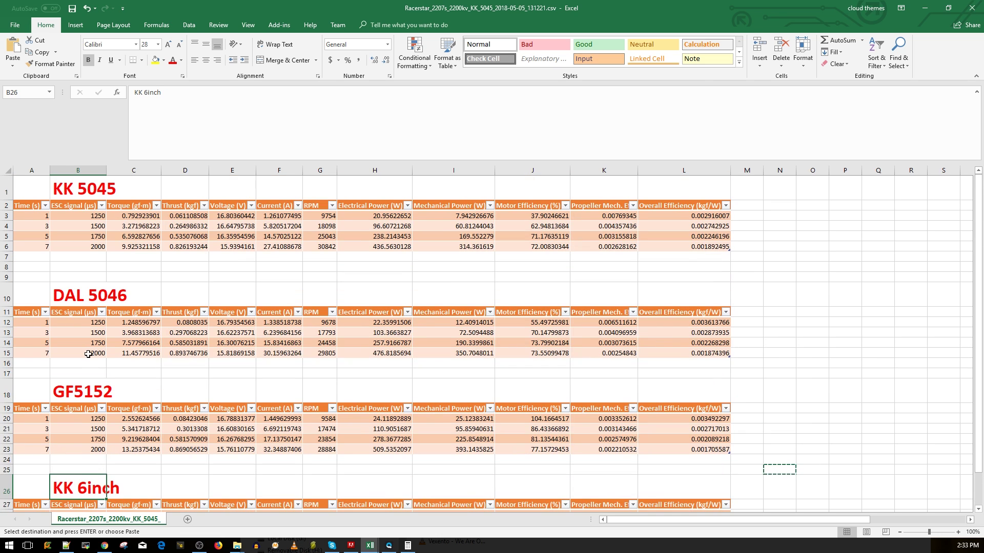
pyautogui.click(94, 302)
pyautogui.click(93, 185)
pyautogui.scroll(-3, 276, 415)
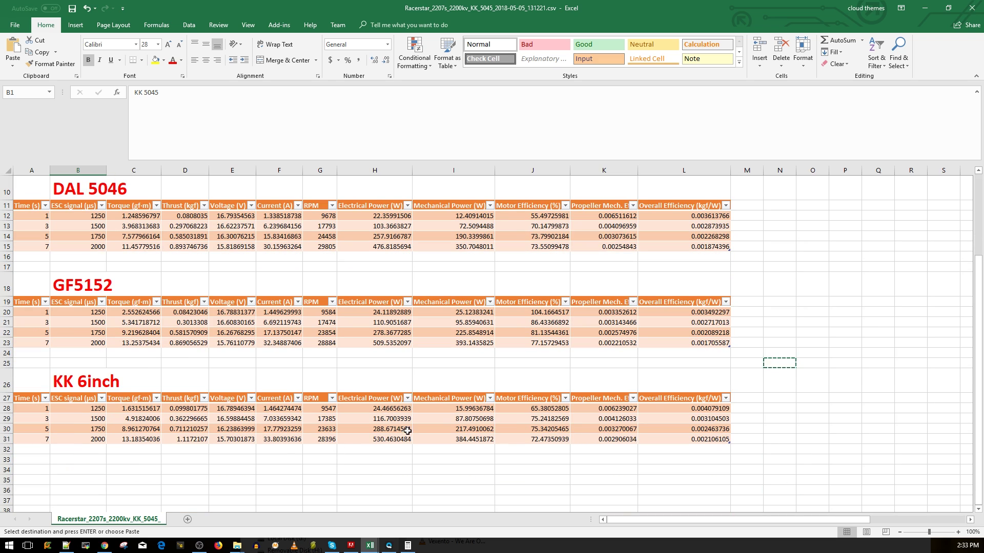
# Step: Examine the KK 6inch current at 1250 µs and RPM at 1500 µs against the other propellers' tables
pyautogui.click(267, 410)
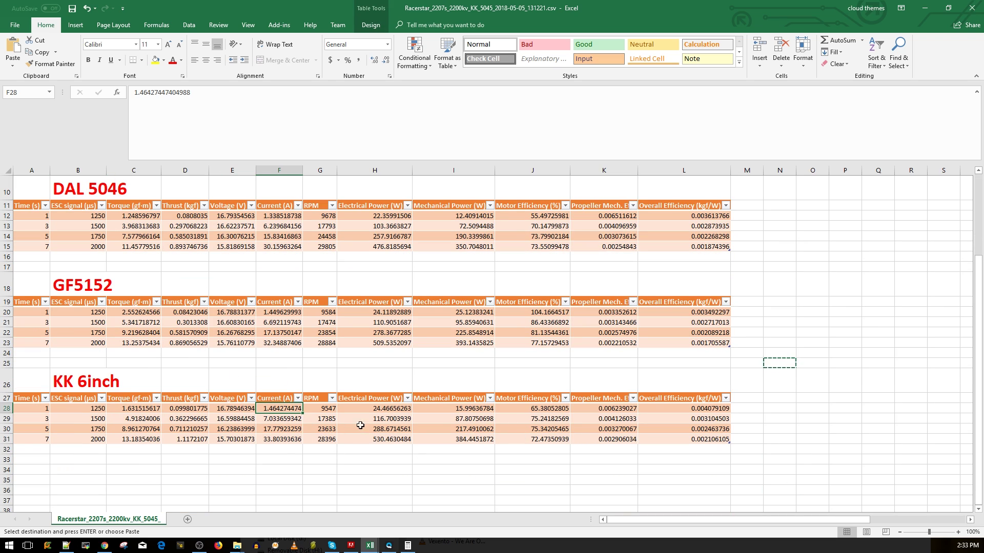
pyautogui.click(331, 419)
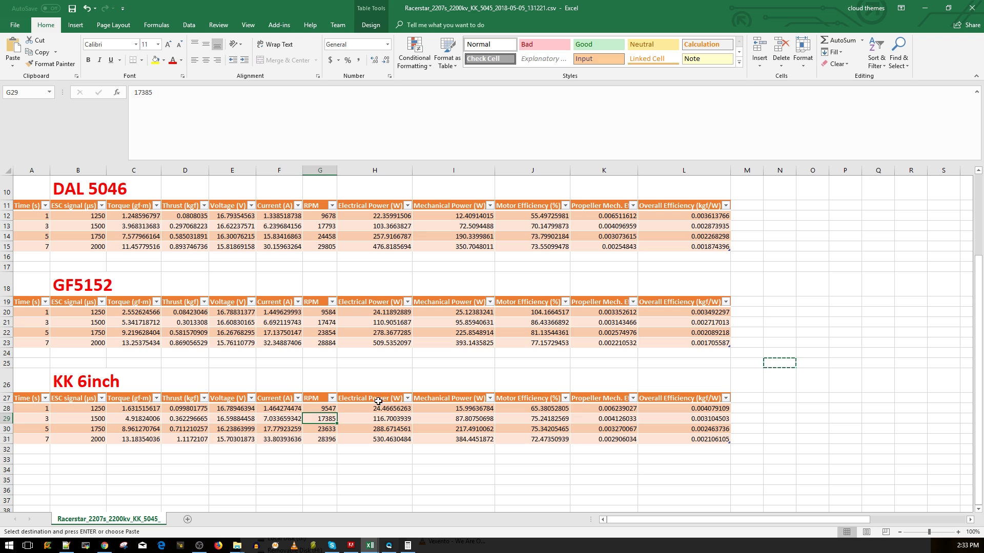
pyautogui.scroll(3, 400, 426)
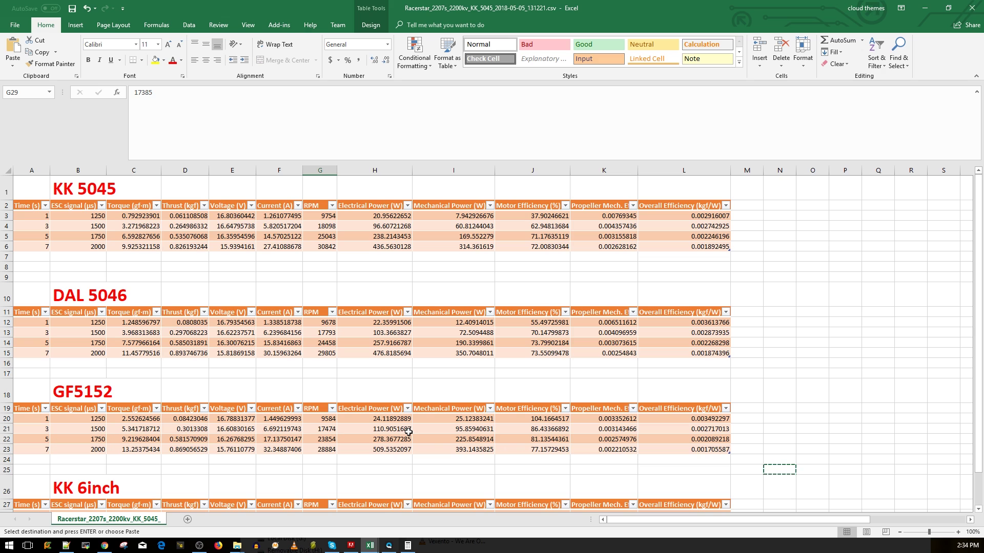
pyautogui.scroll(-3, 409, 432)
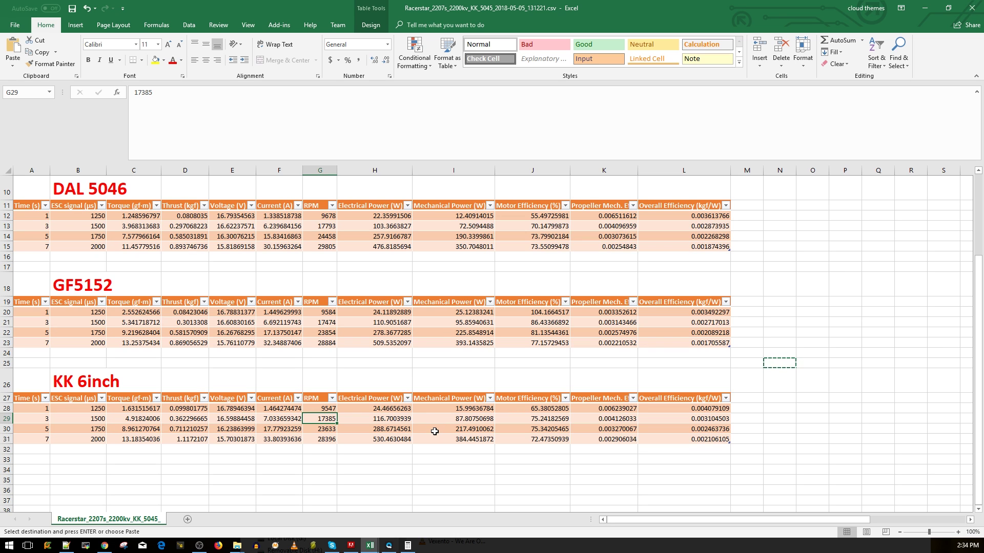
pyautogui.scroll(3, 430, 434)
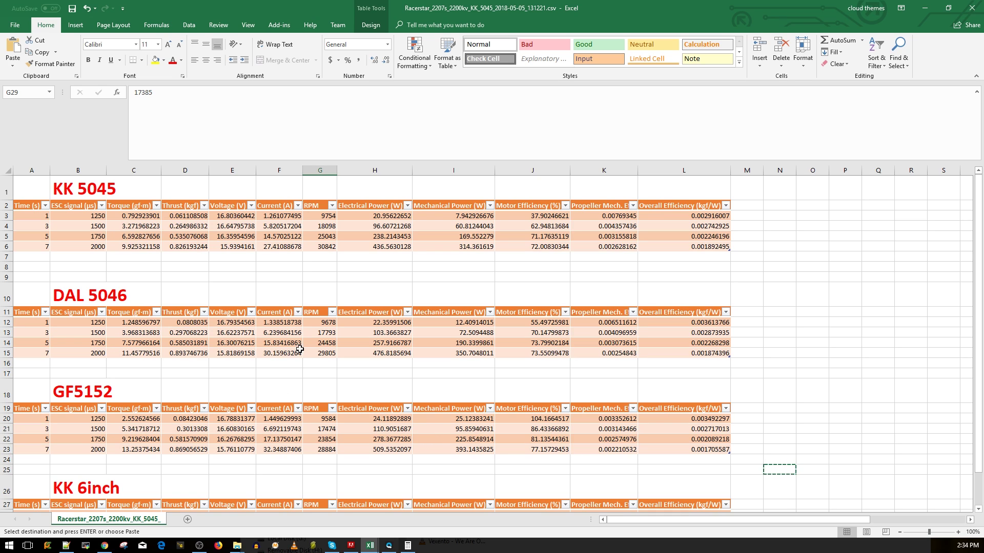
# Step: Check the DAL 5046 RPM and current at 2000 µs and its current at 1500 µs
pyautogui.click(321, 354)
pyautogui.click(289, 353)
pyautogui.click(296, 331)
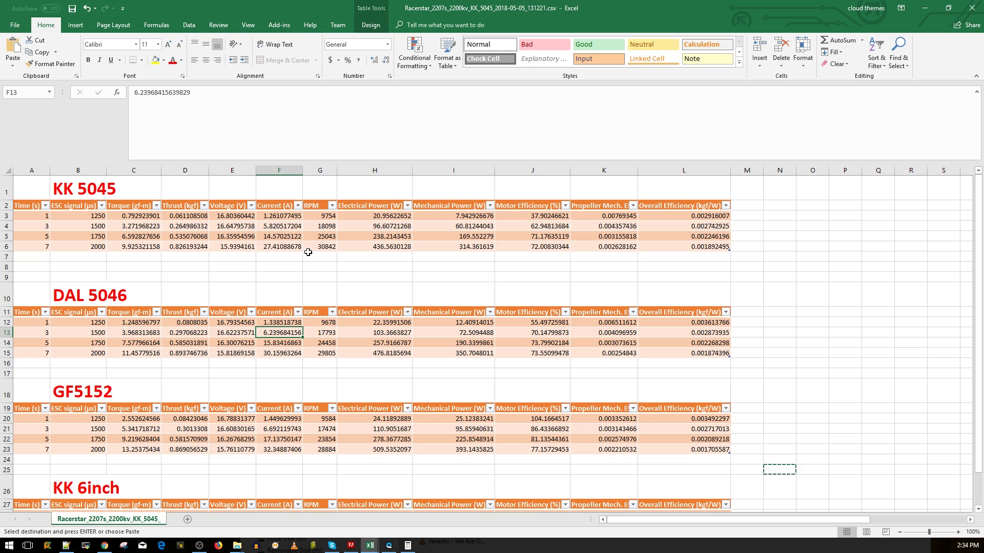
# Step: Check the KK 6inch RPM at 1750 µs and look over all four propeller tables once more
pyautogui.scroll(-2, 309, 254)
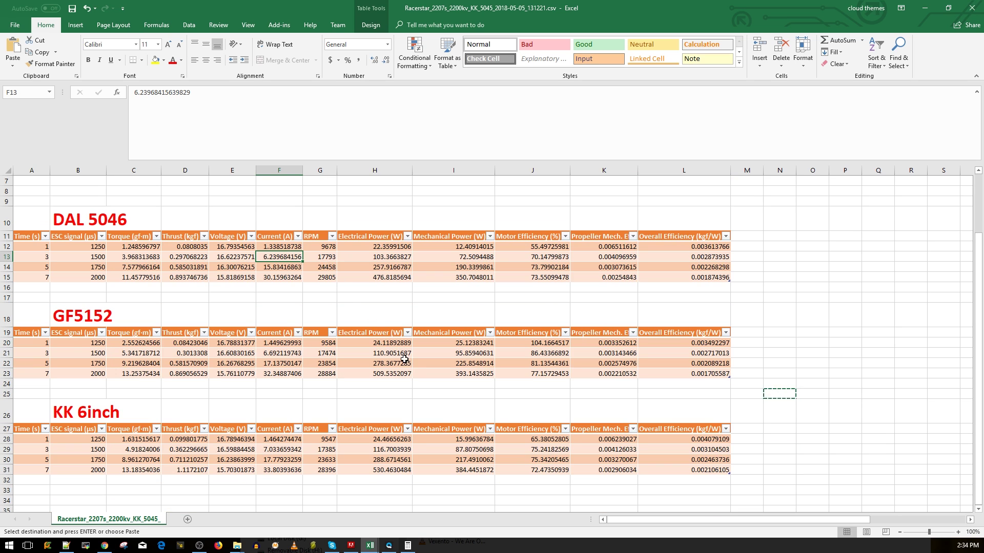
pyautogui.click(321, 459)
pyautogui.scroll(2, 384, 417)
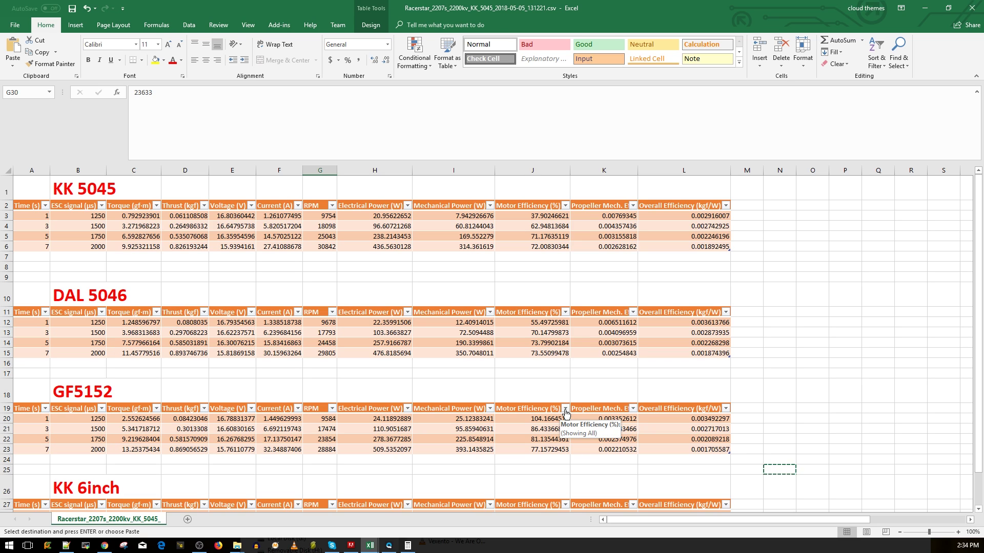
pyautogui.scroll(-3, 566, 416)
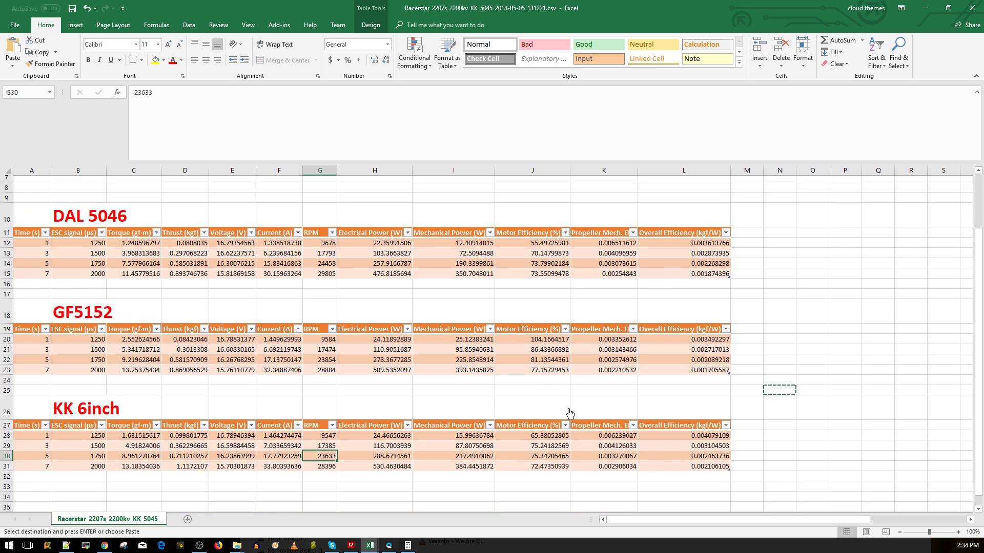
pyautogui.scroll(3, 570, 413)
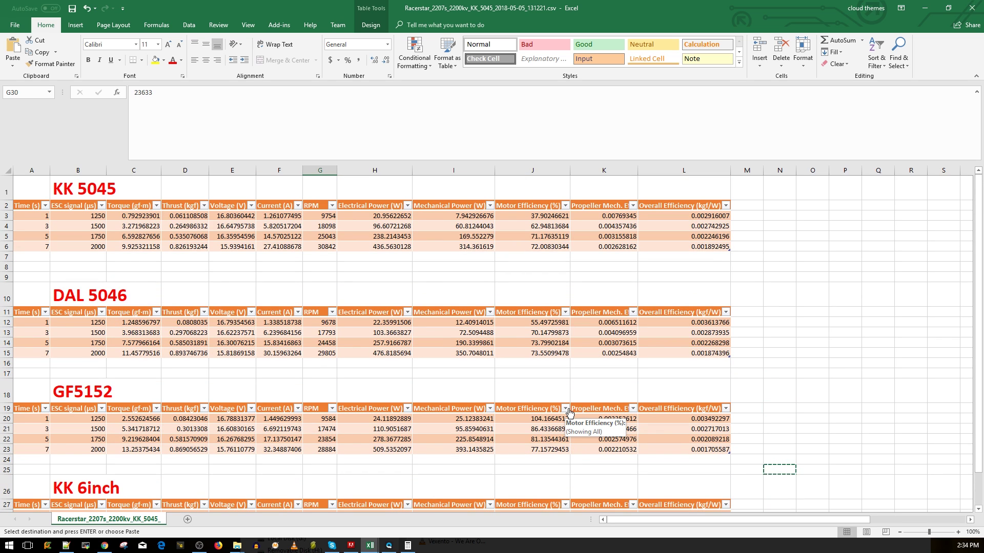